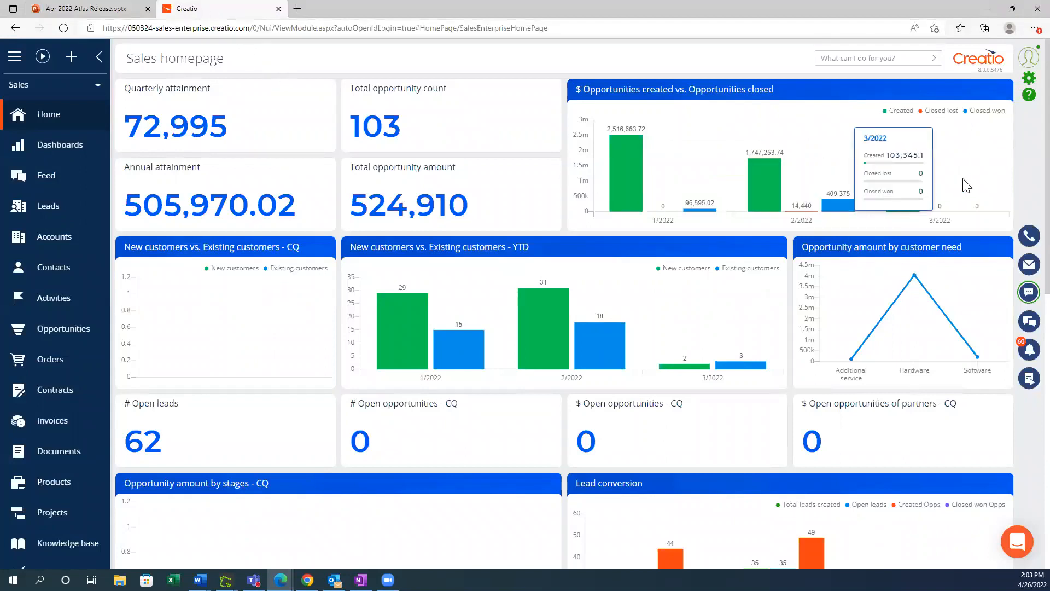
Step: Open the Application Hub from the Sales homepage
click(1029, 82)
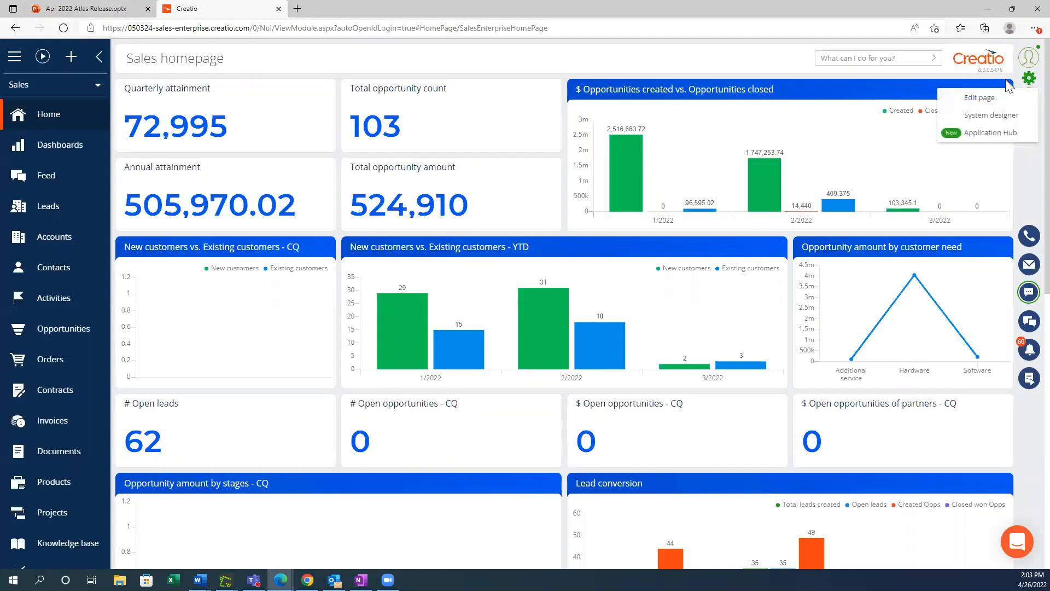
click(983, 133)
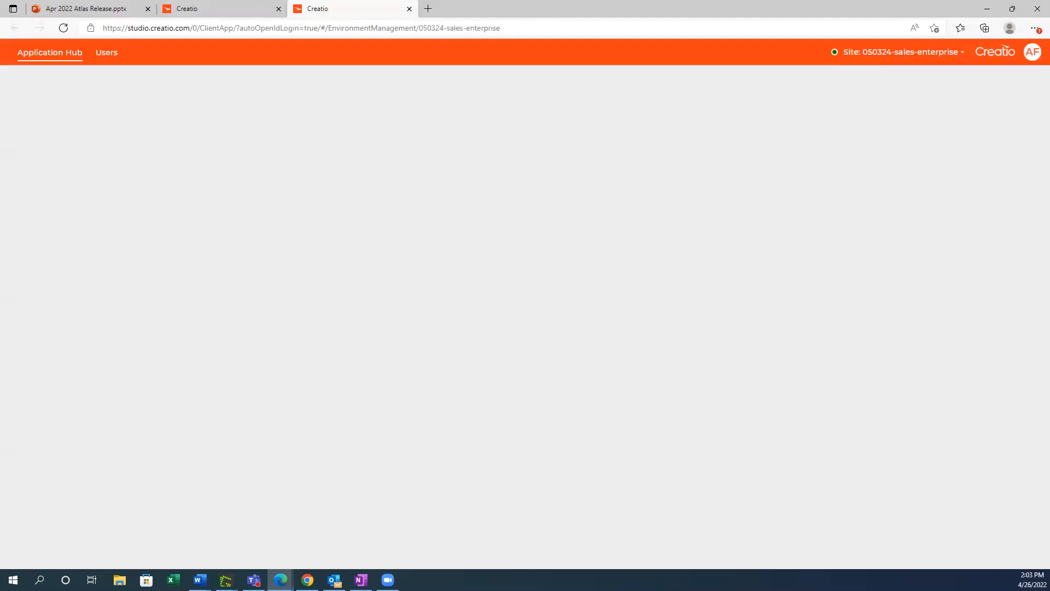
key(alt+Tab)
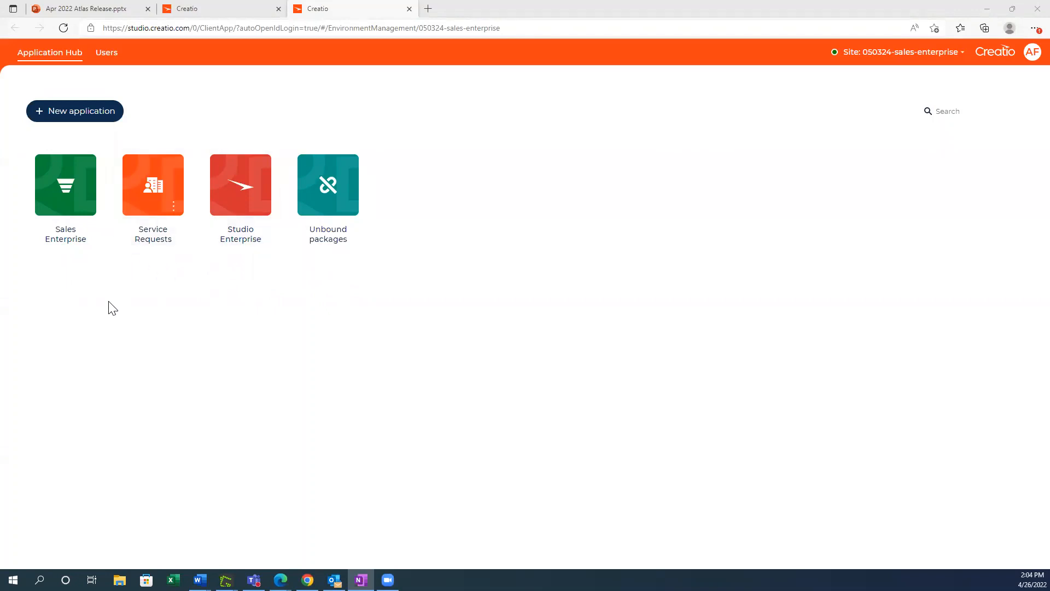
Step: Examine the pages, navigation and sections of the Sales Enterprise application, and return to the application list
click(82, 204)
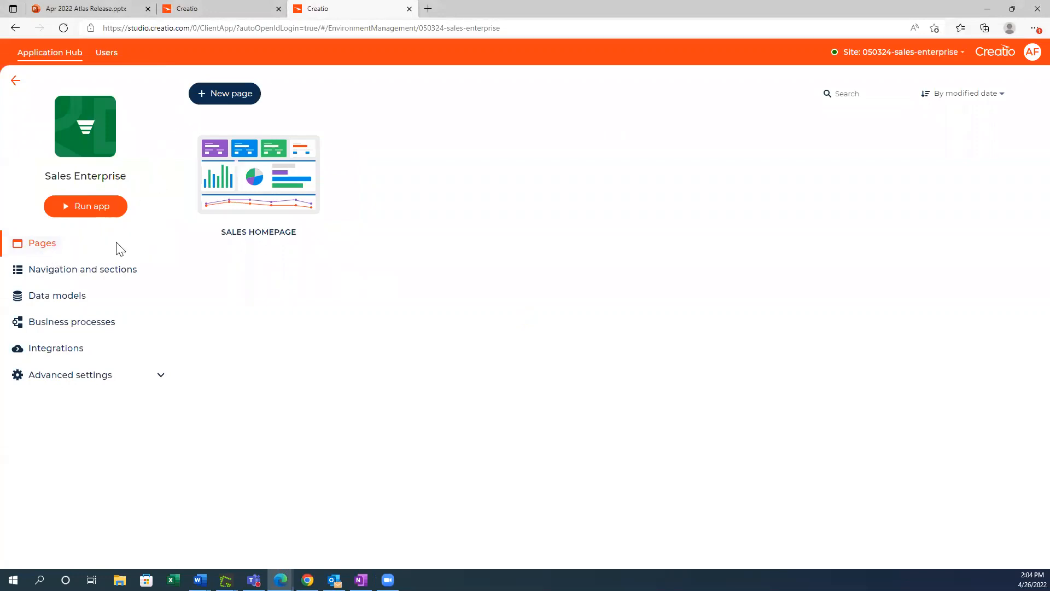
click(43, 273)
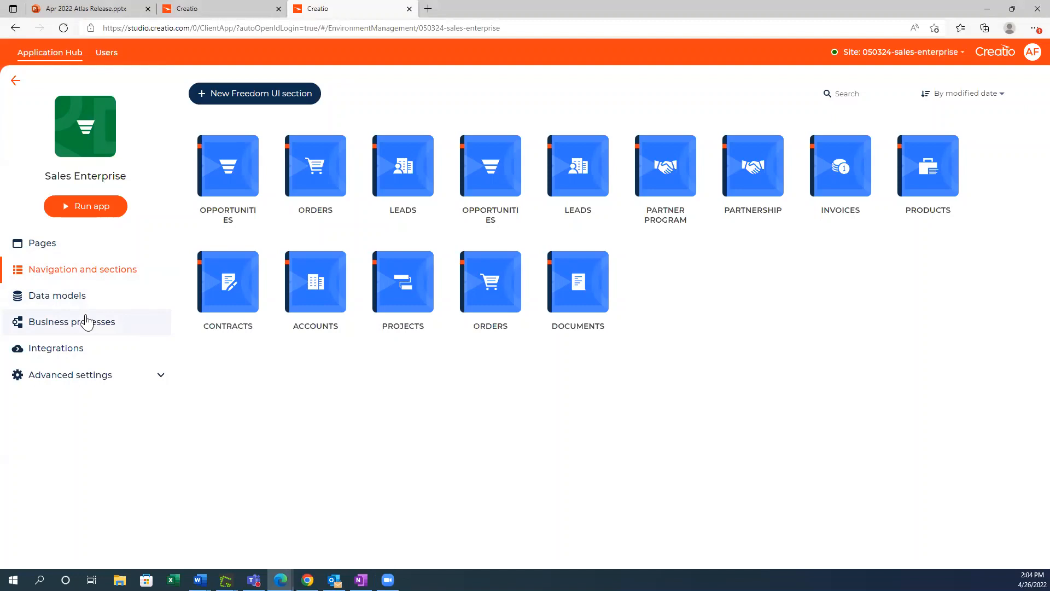
click(15, 80)
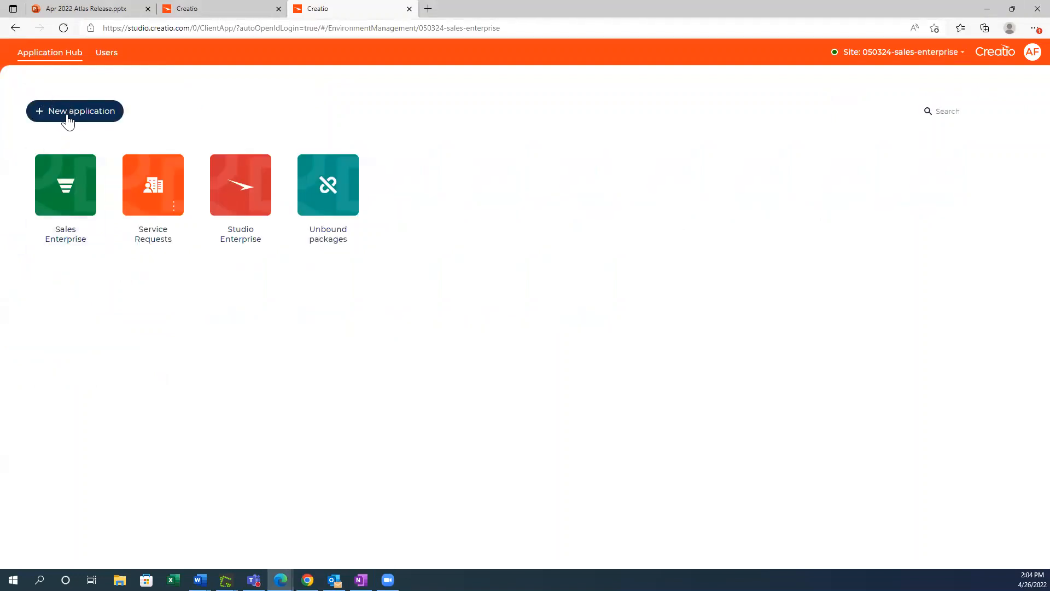
Step: Start a new application from the Records & business processes template, named "Sales Requests" and described as "manage new sales requests"
click(68, 112)
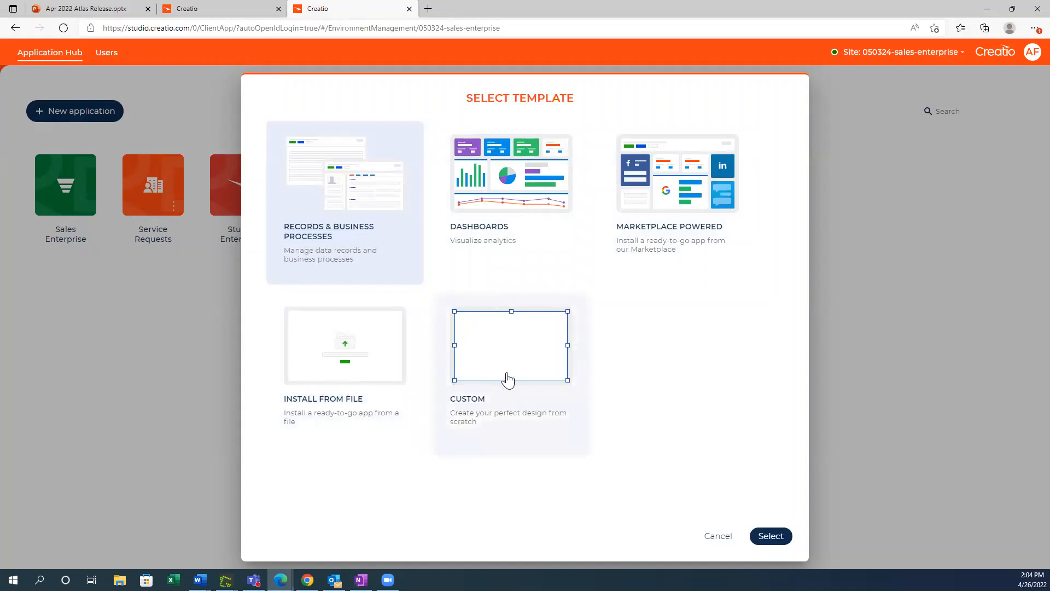
double_click(352, 235)
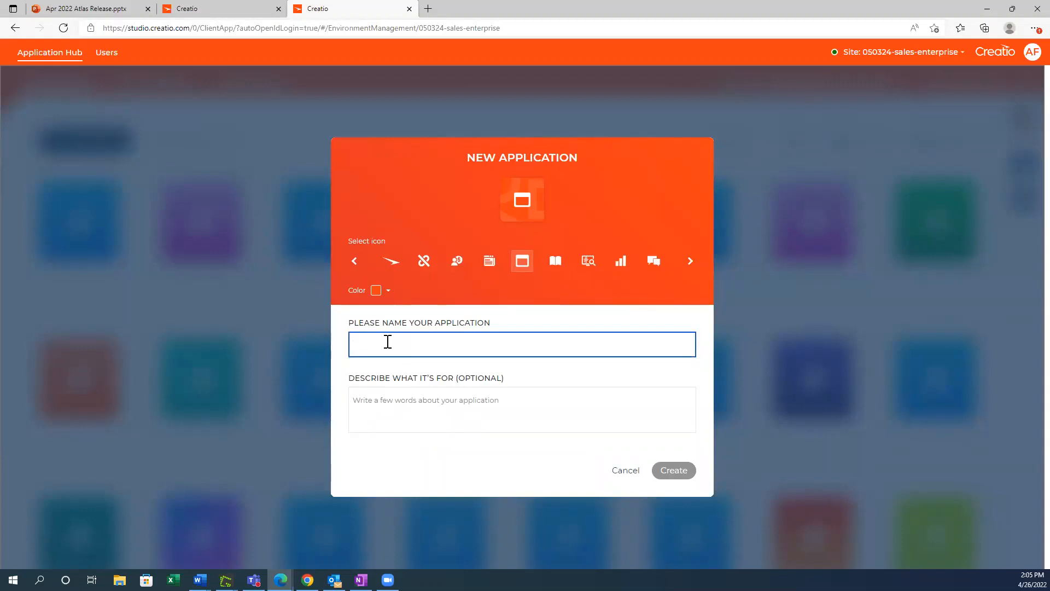
text(s)
text(ales Req)
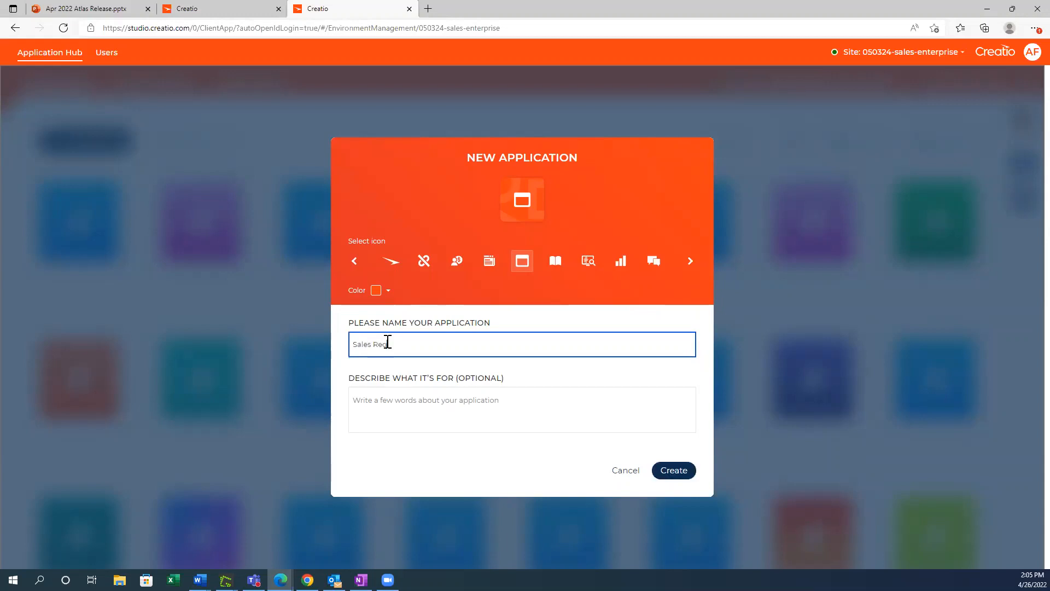
text(uests)
click(478, 409)
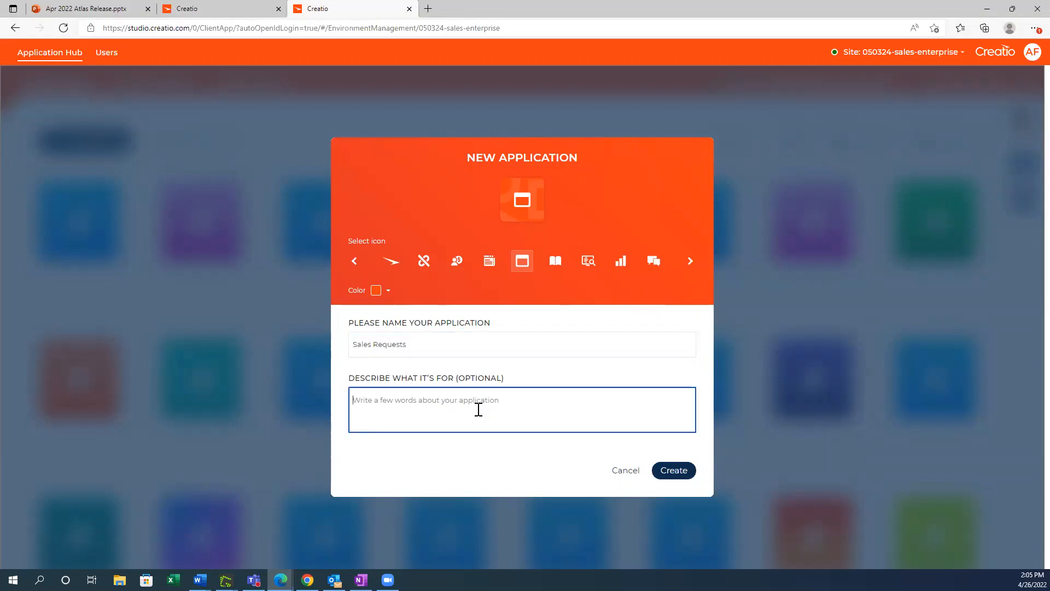
text(manage new sales requests)
Step: Give the Sales Requests application the buildings icon and a light purple color, and create it
click(688, 268)
click(689, 268)
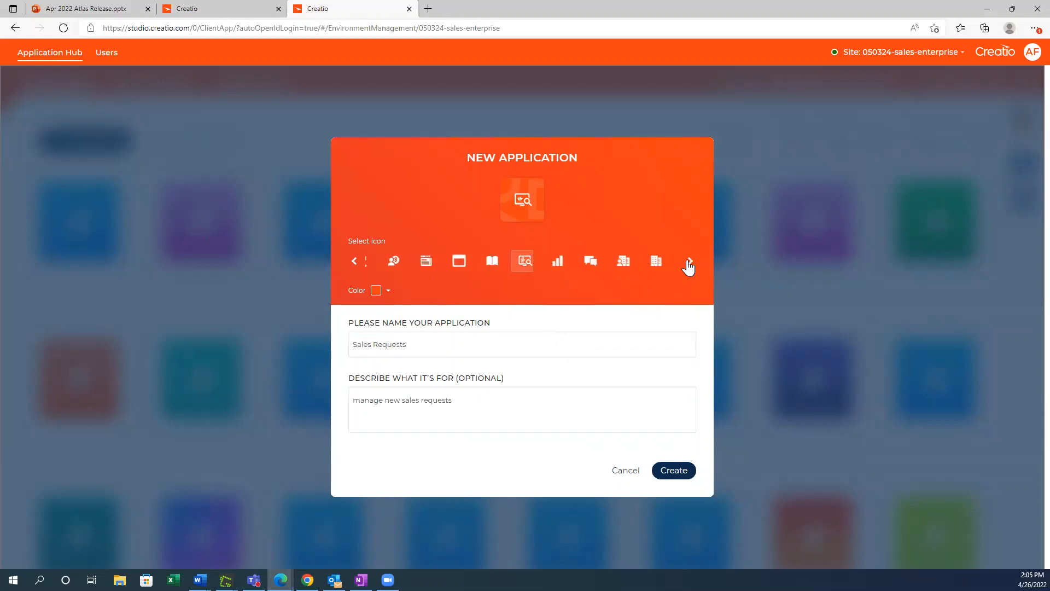
click(689, 268)
click(689, 268)
click(688, 268)
click(688, 267)
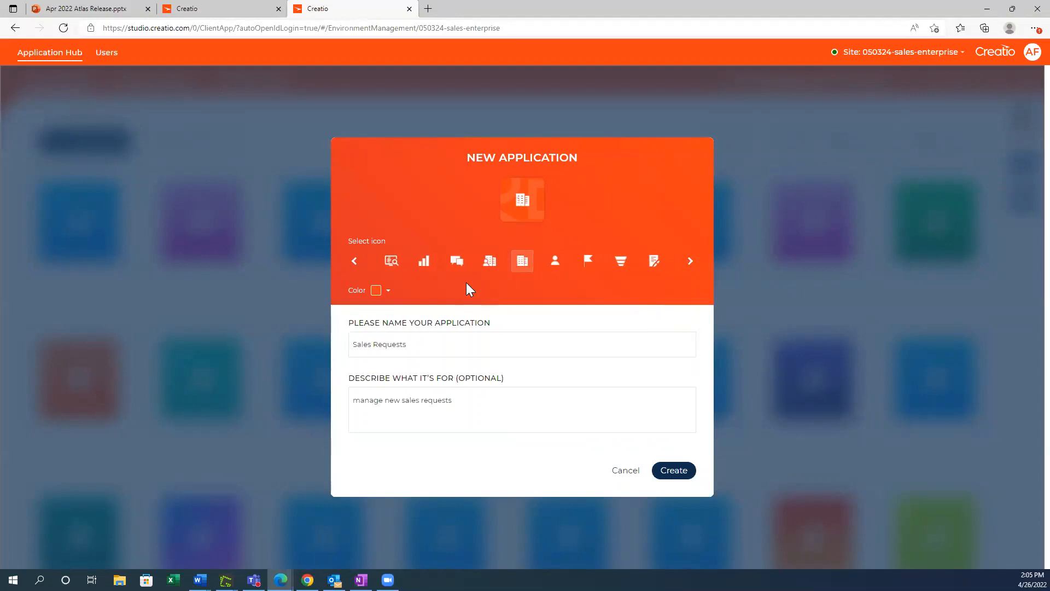
click(387, 292)
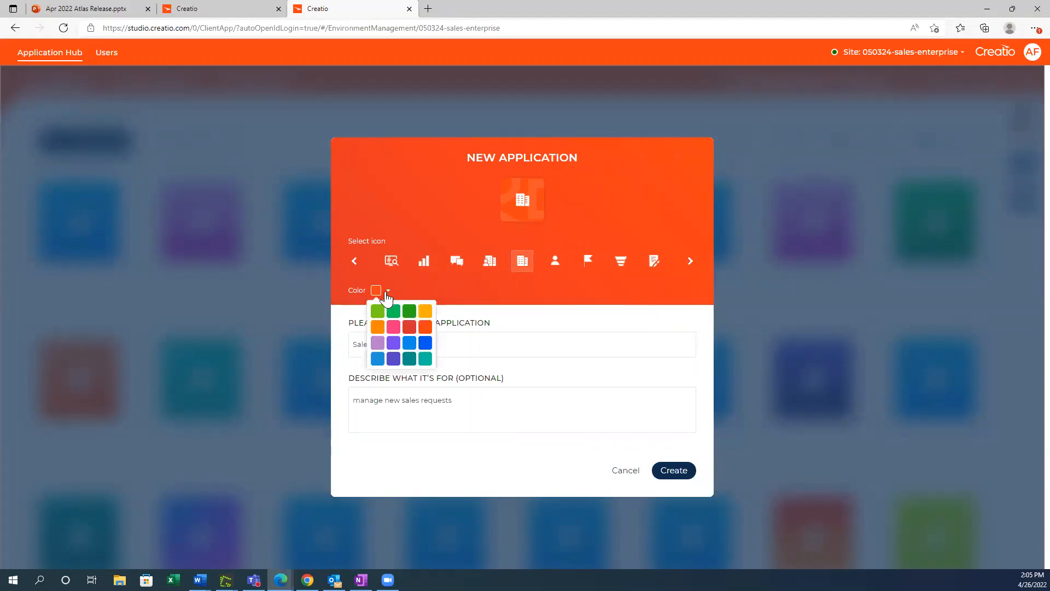
click(377, 341)
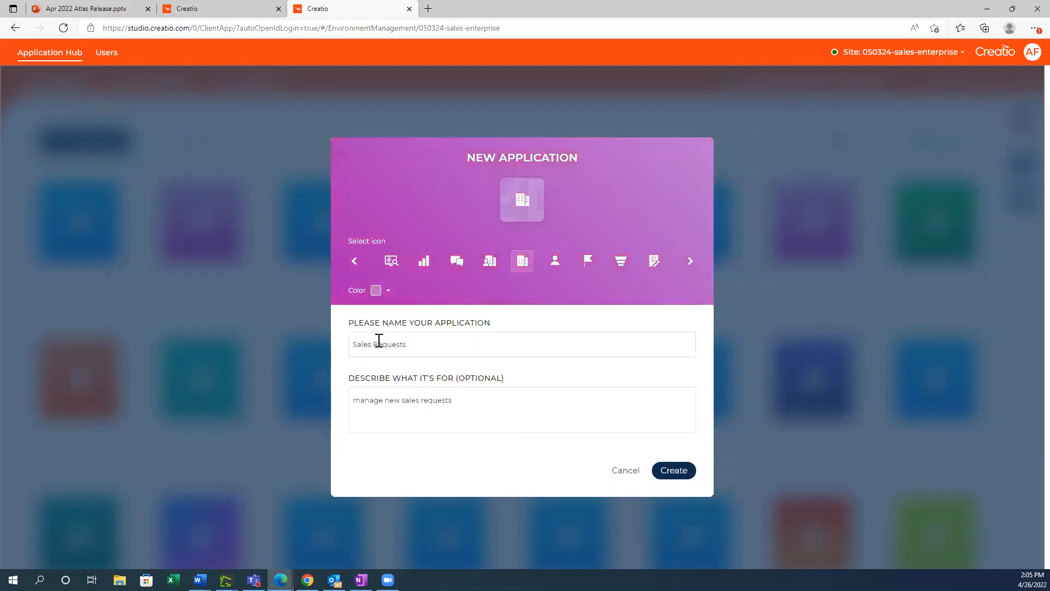
click(673, 471)
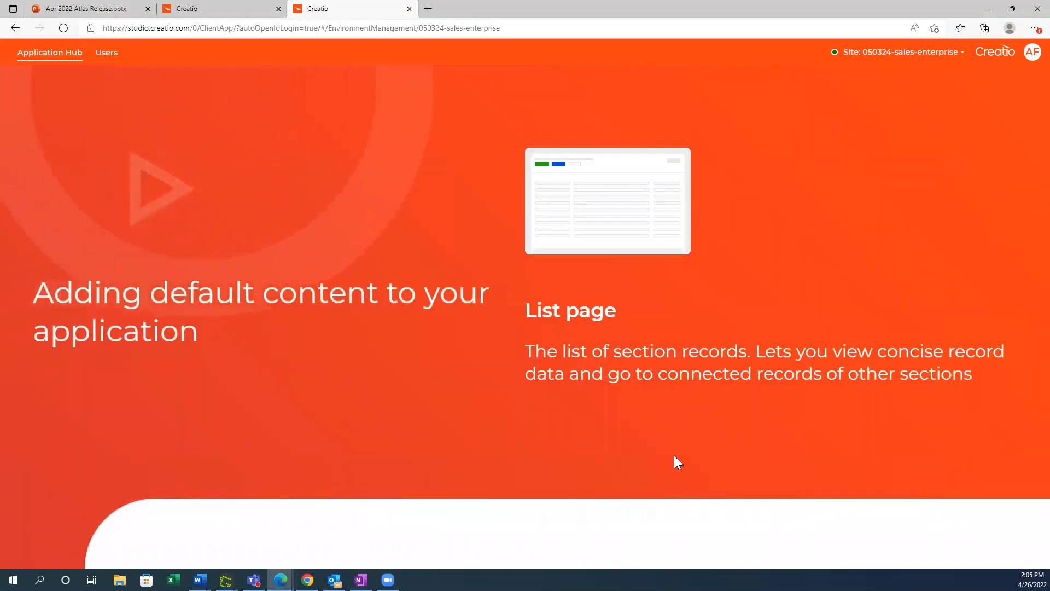
Step: Examine the list of available sites and the management options offered for the current sales-enterprise site
click(963, 59)
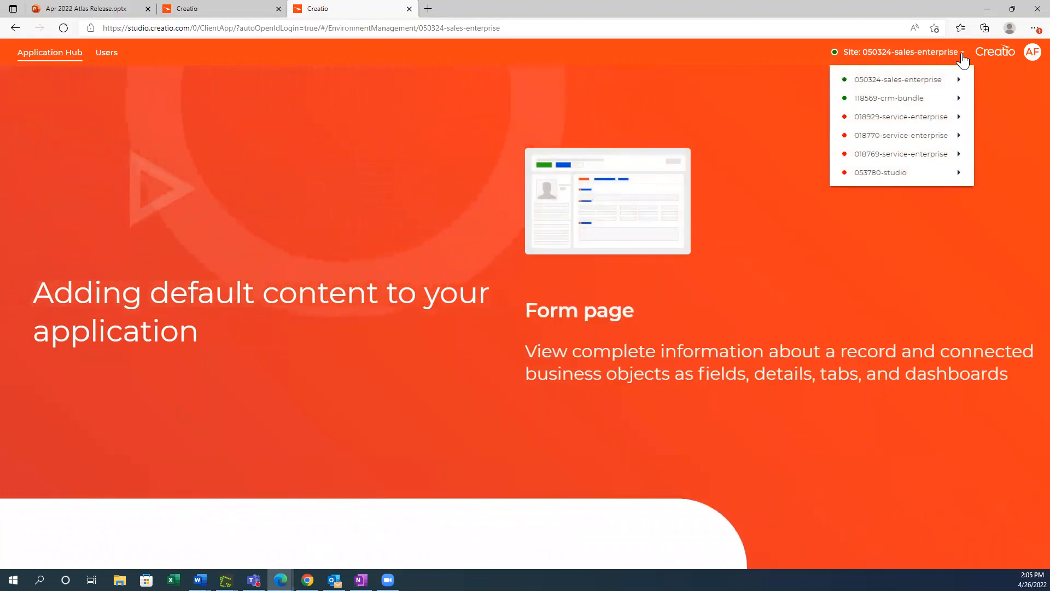
mouse_move(875, 79)
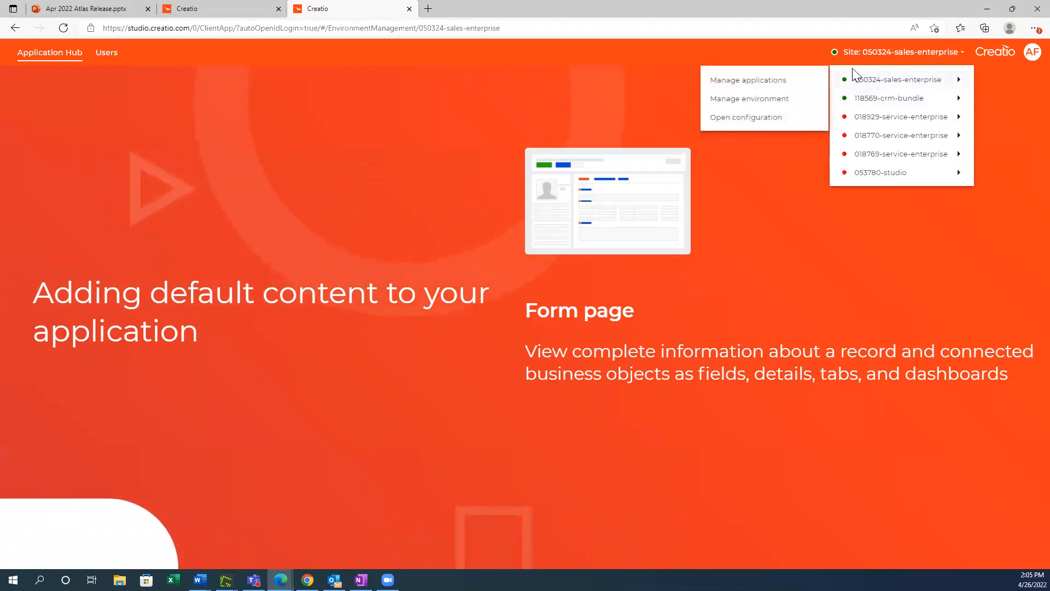
click(816, 53)
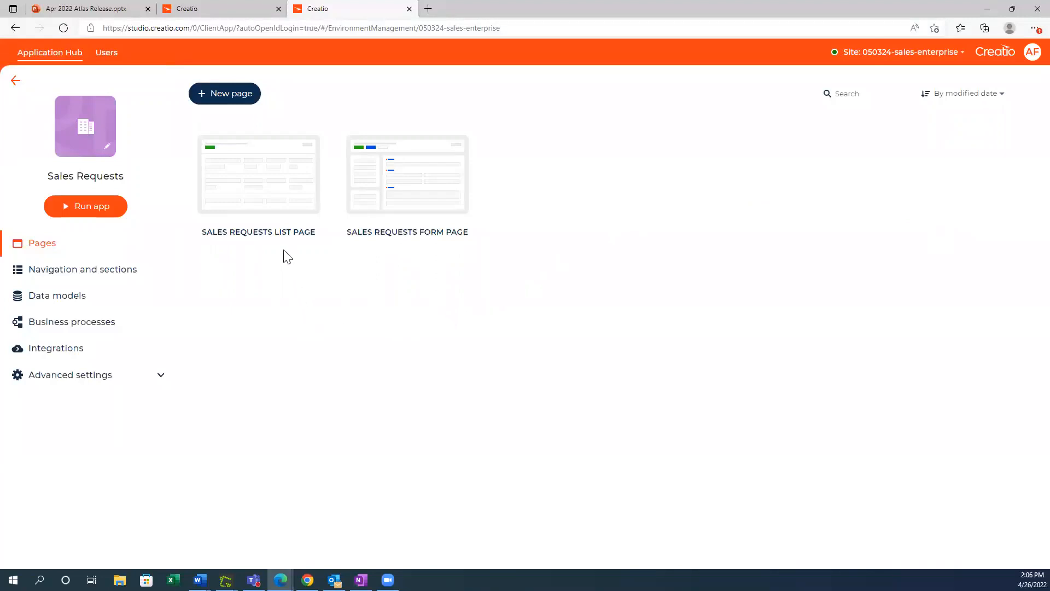
Step: Open the Sales Requests list page for design and add a button component beside the New button
click(277, 197)
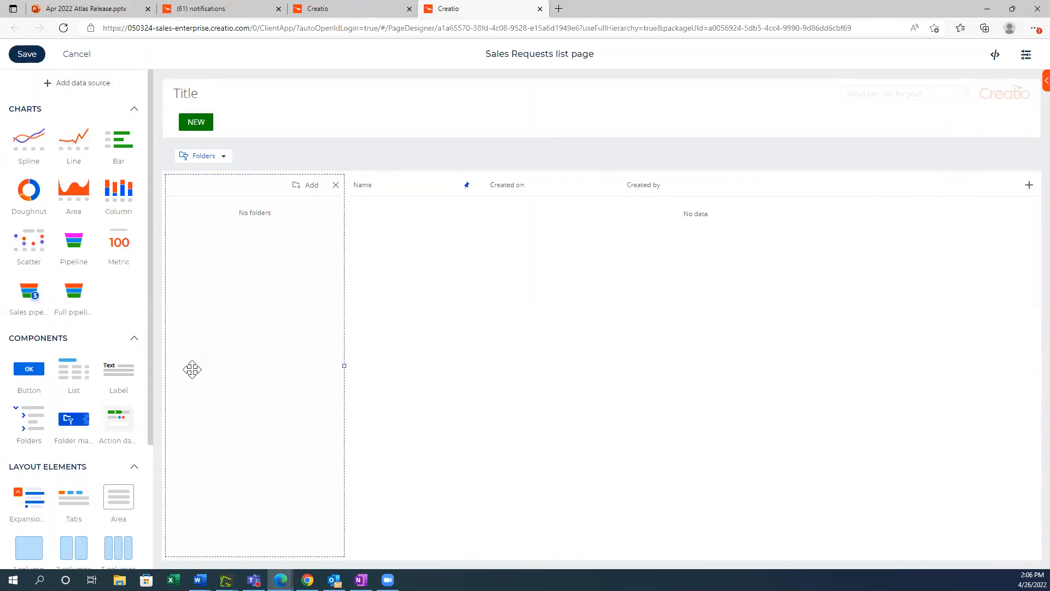
scroll(150, 334, down, 1)
scroll(151, 334, down, 3)
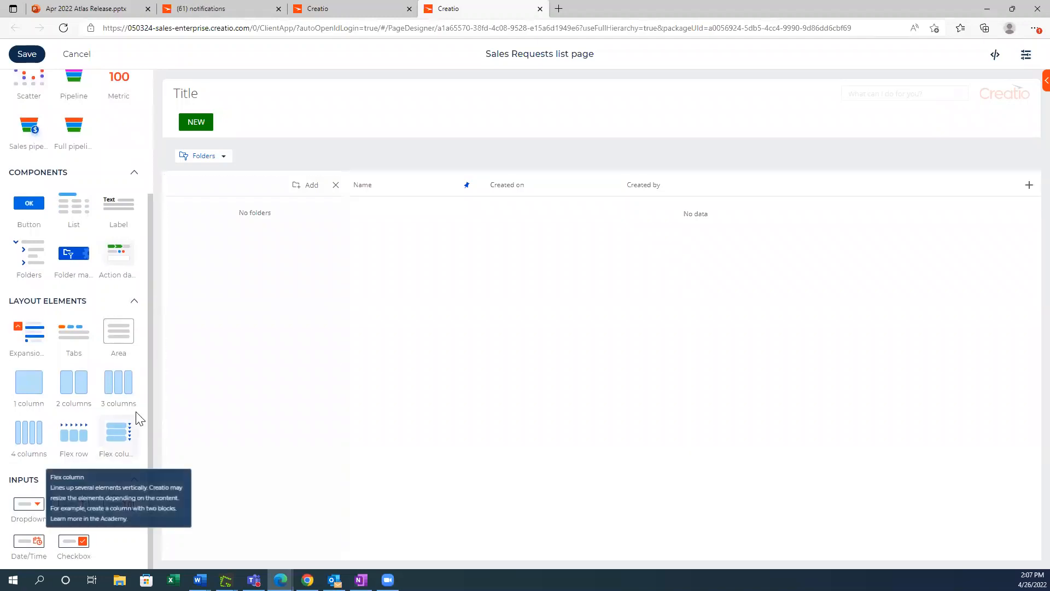
drag(17, 202, 236, 123)
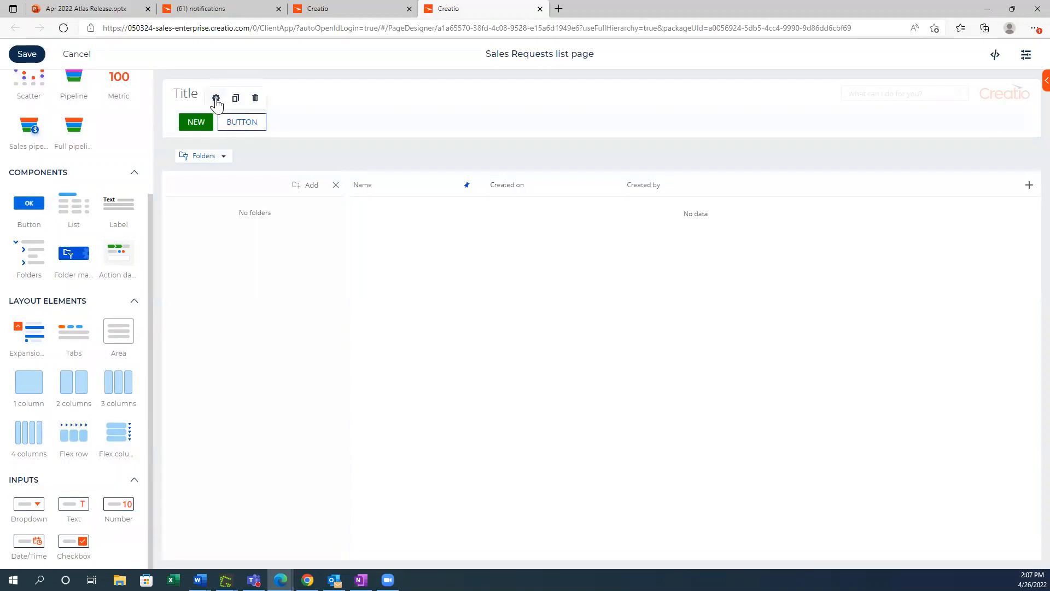
Step: Set the added button's action to Save data and its title to "Save"
click(216, 100)
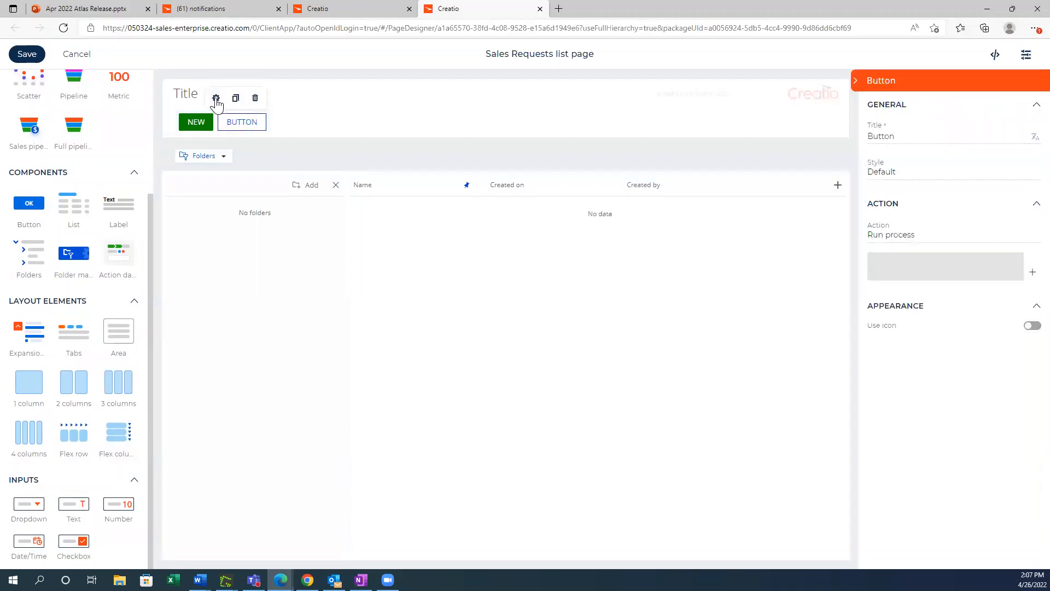
click(1029, 236)
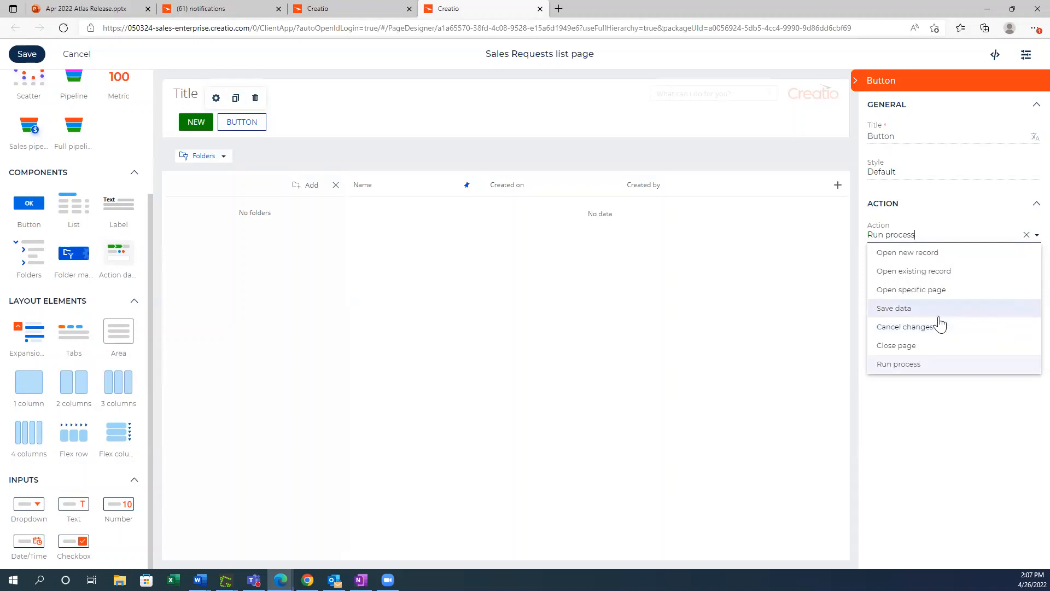
click(928, 314)
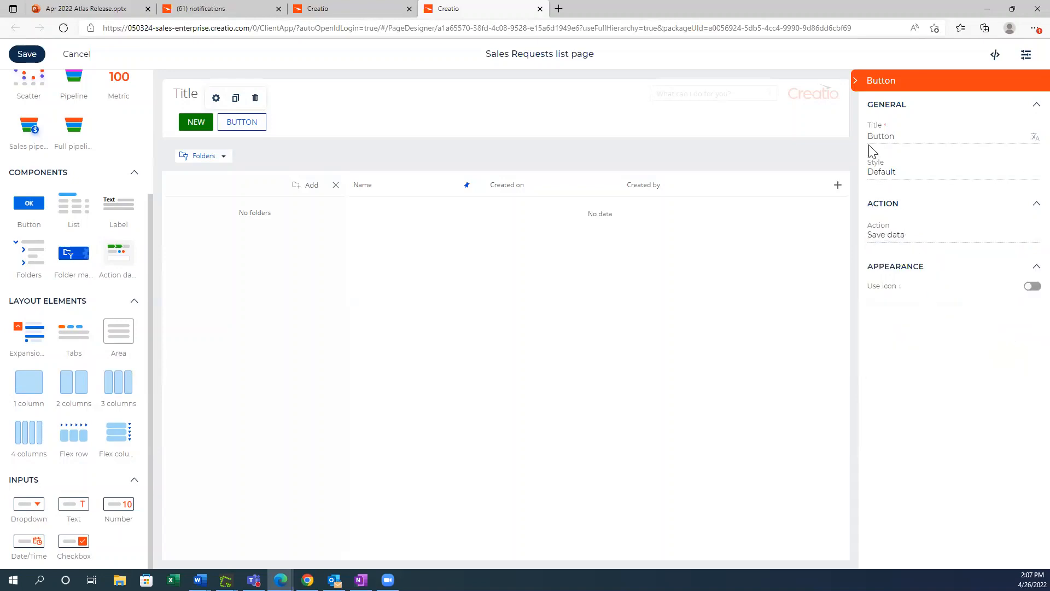
double_click(881, 137)
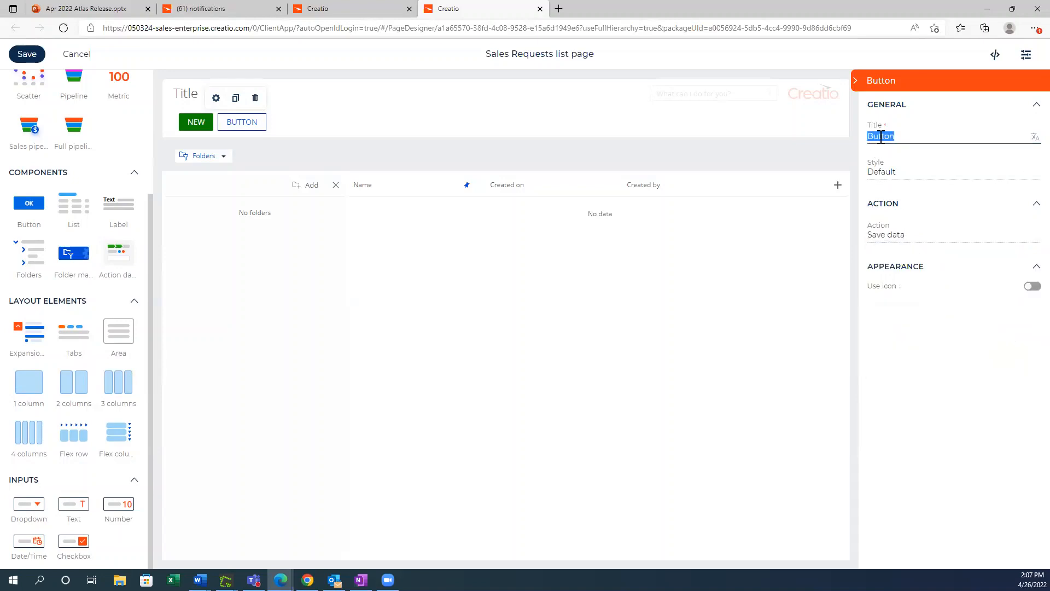
text(Save)
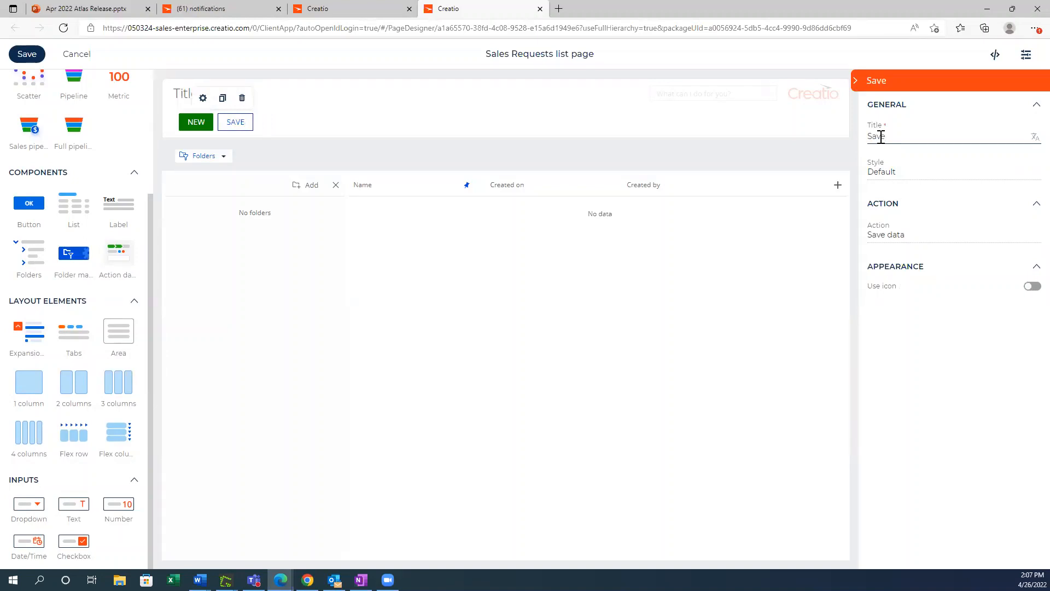
Step: Add another button beside the Save button and set its action to Open new record
drag(31, 198, 282, 124)
right_click(282, 123)
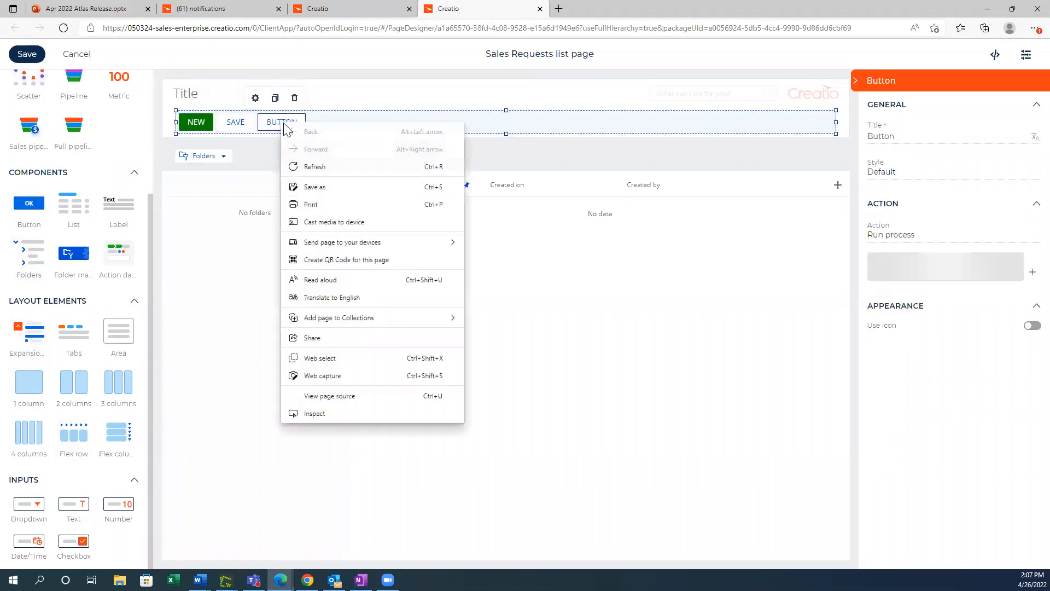
click(1028, 238)
click(1031, 240)
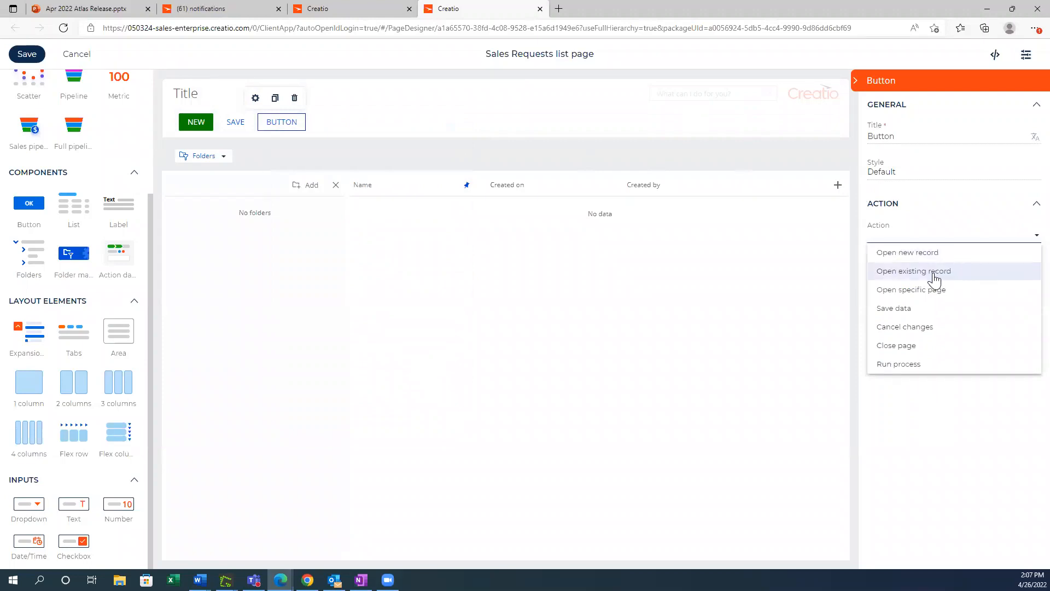
click(931, 255)
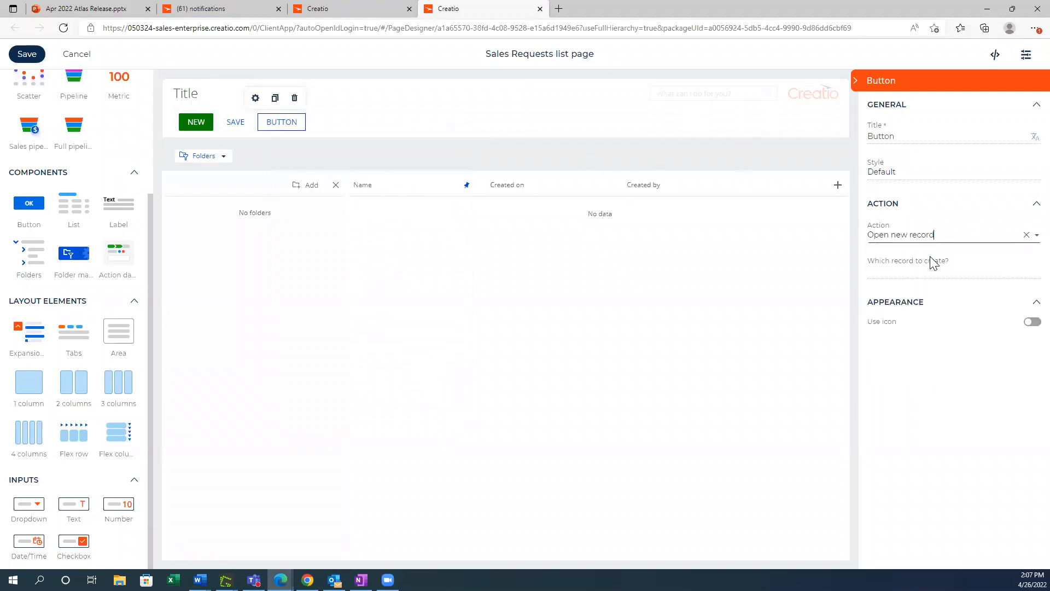
Step: Title the Open new record button "New Sales Request"
right_click(879, 137)
click(874, 136)
double_click(873, 136)
text(New R)
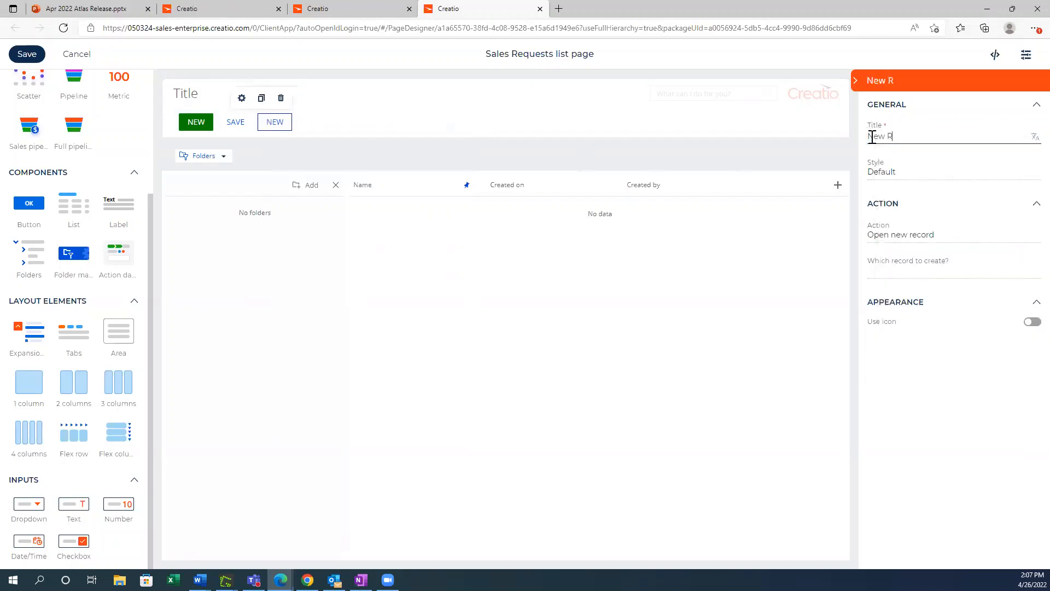
key(BackSpace)
text(Sales Request)
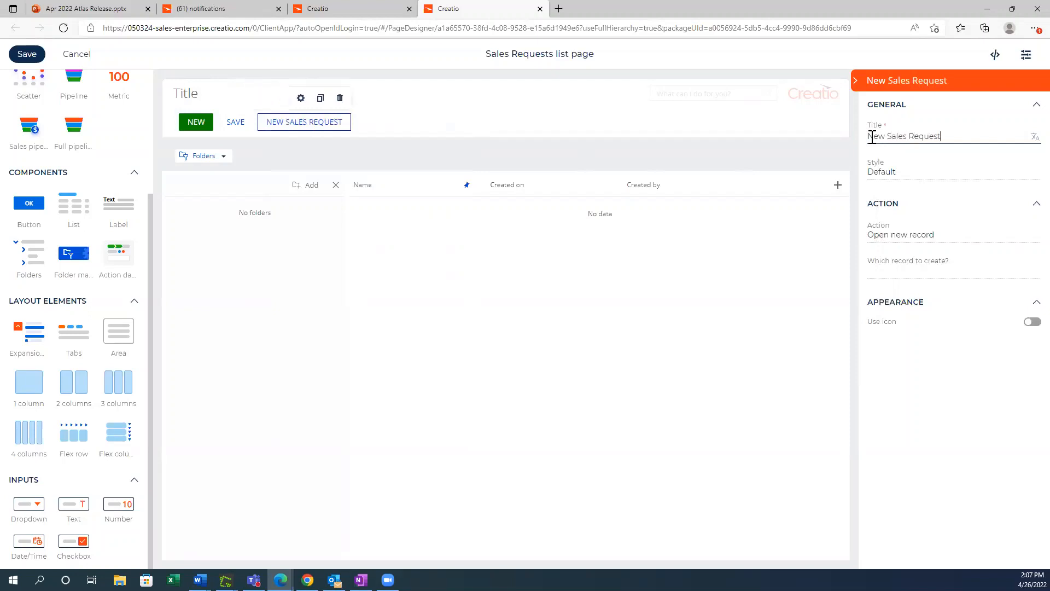
Step: Set Contract as the record that the New Sales Request button creates
click(1030, 279)
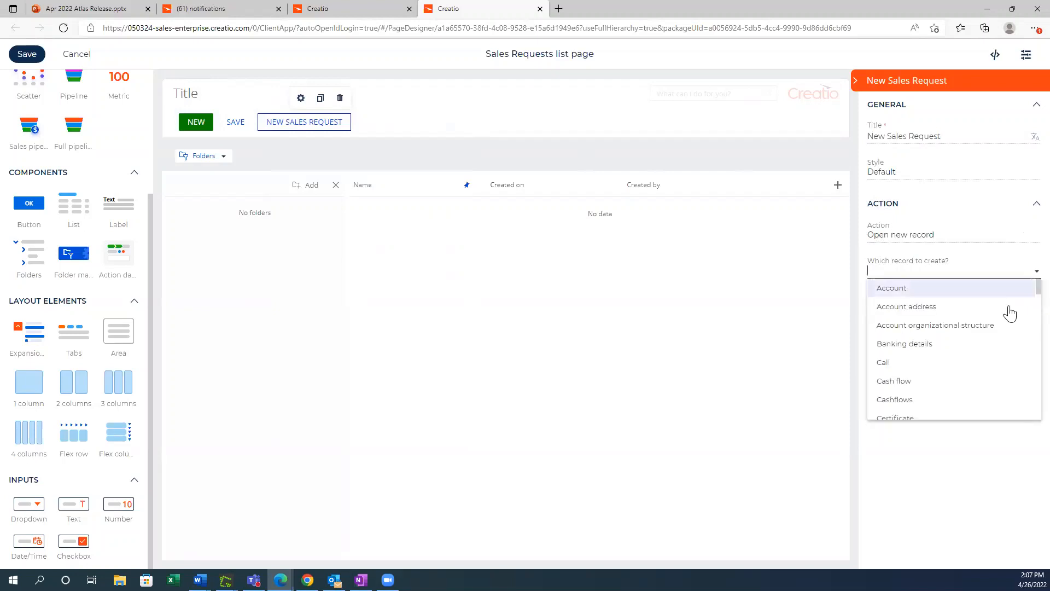
scroll(1002, 331, down, 5)
scroll(998, 329, down, 2)
click(981, 320)
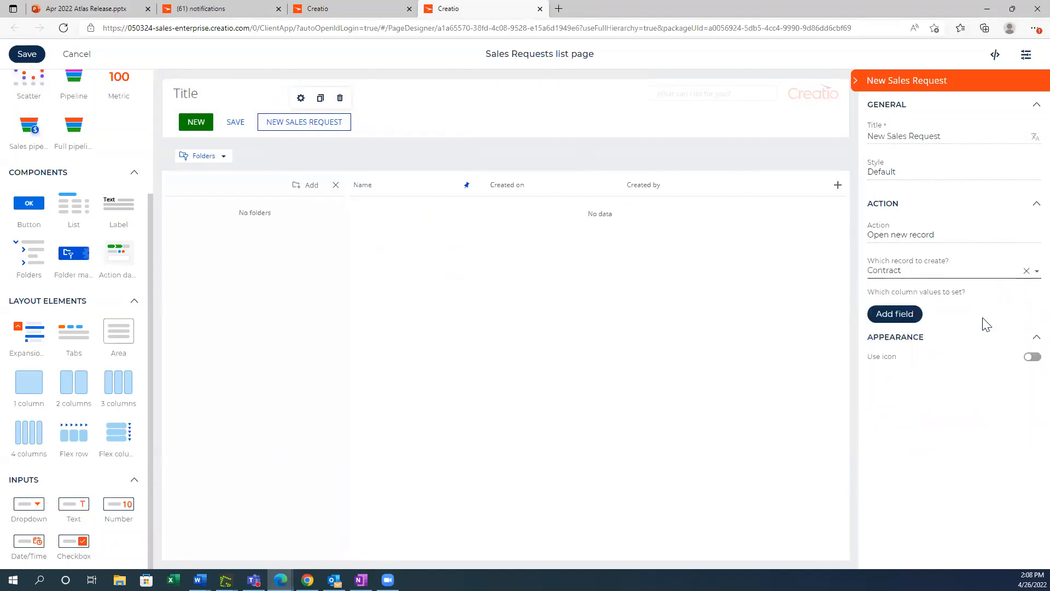
Step: Enable an icon on the New Sales Request button, choose the plus icon and position it after the title
click(1031, 358)
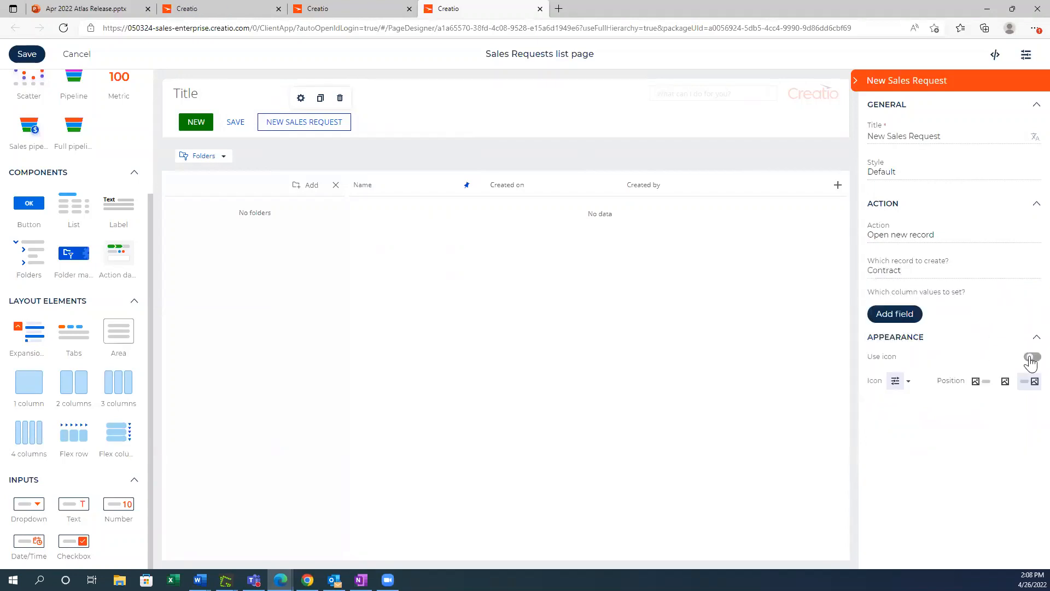
click(909, 383)
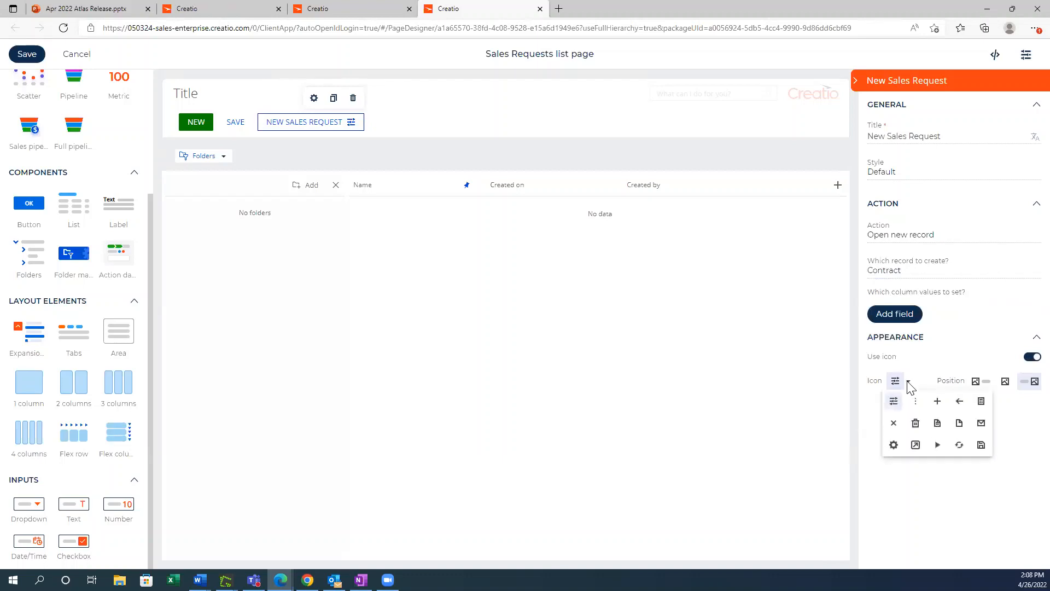
click(937, 402)
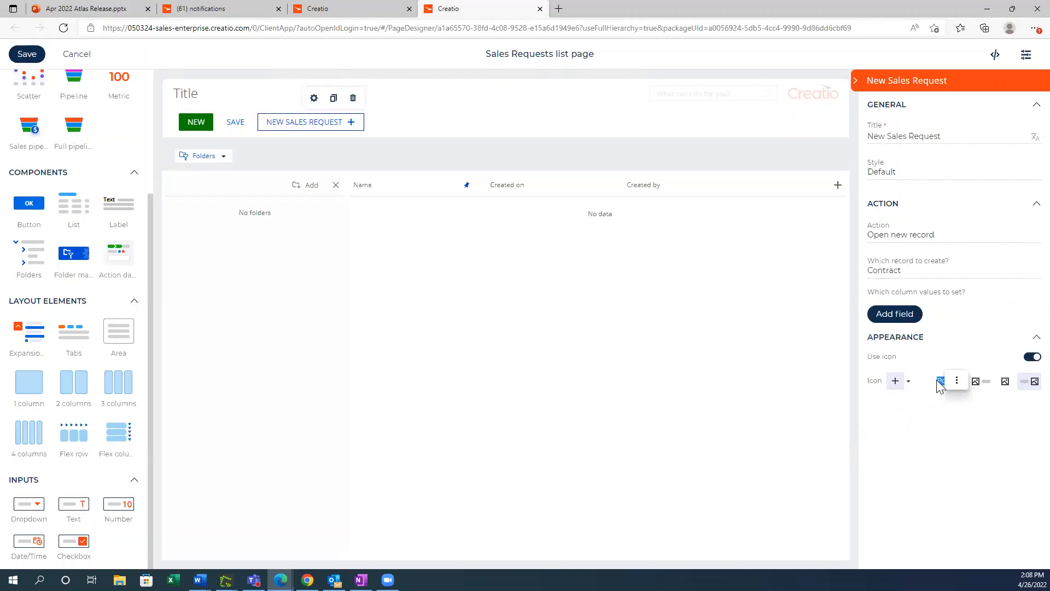
click(937, 381)
click(981, 382)
click(1021, 382)
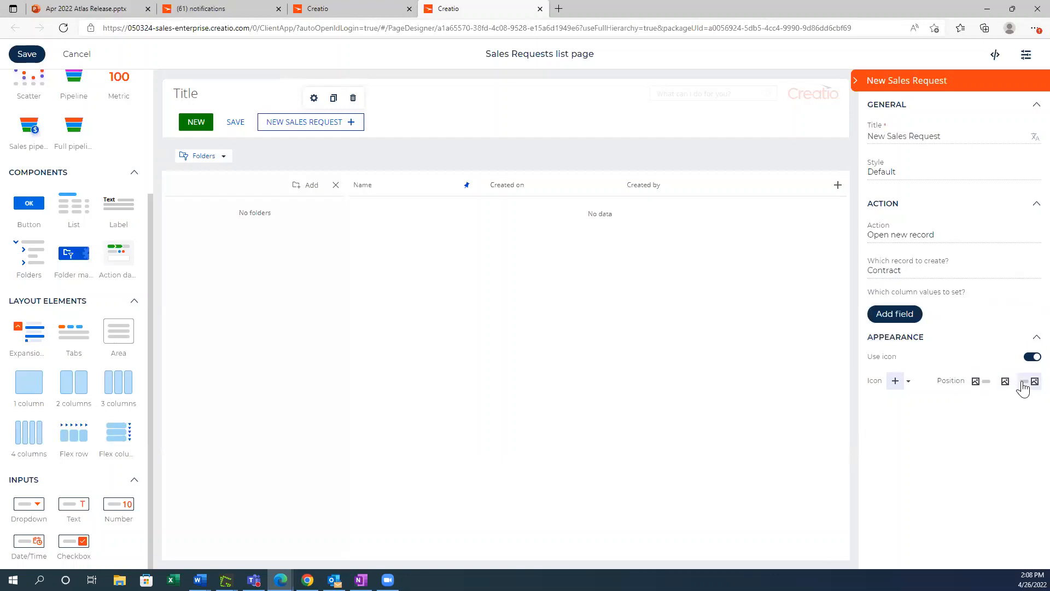
Step: Add the Modified by and Modified on fields as columns in the Sales Requests list
click(838, 185)
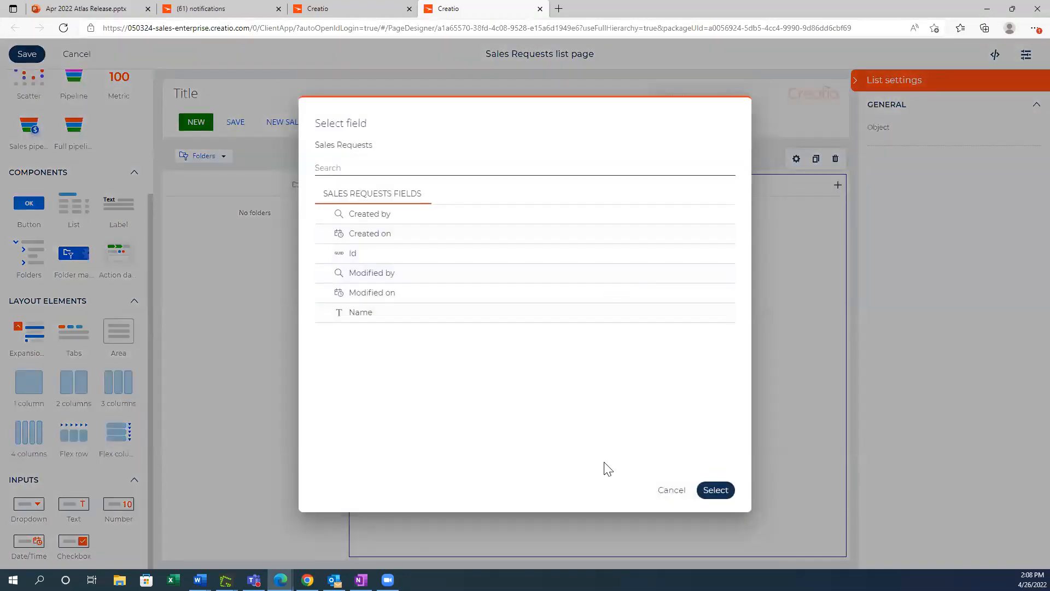
click(372, 273)
click(376, 292)
click(717, 495)
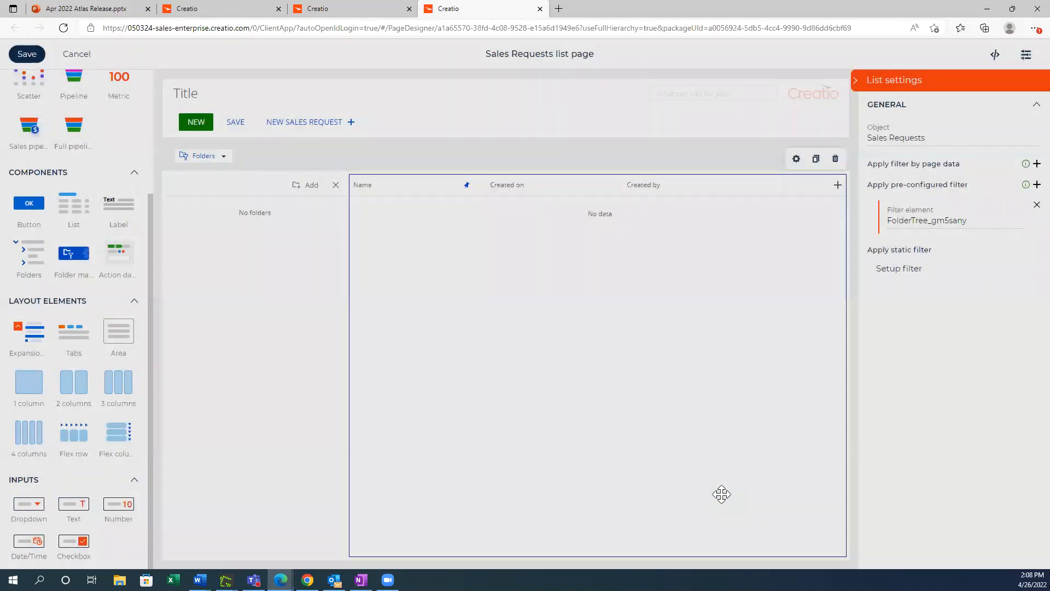
scroll(94, 165, up, 3)
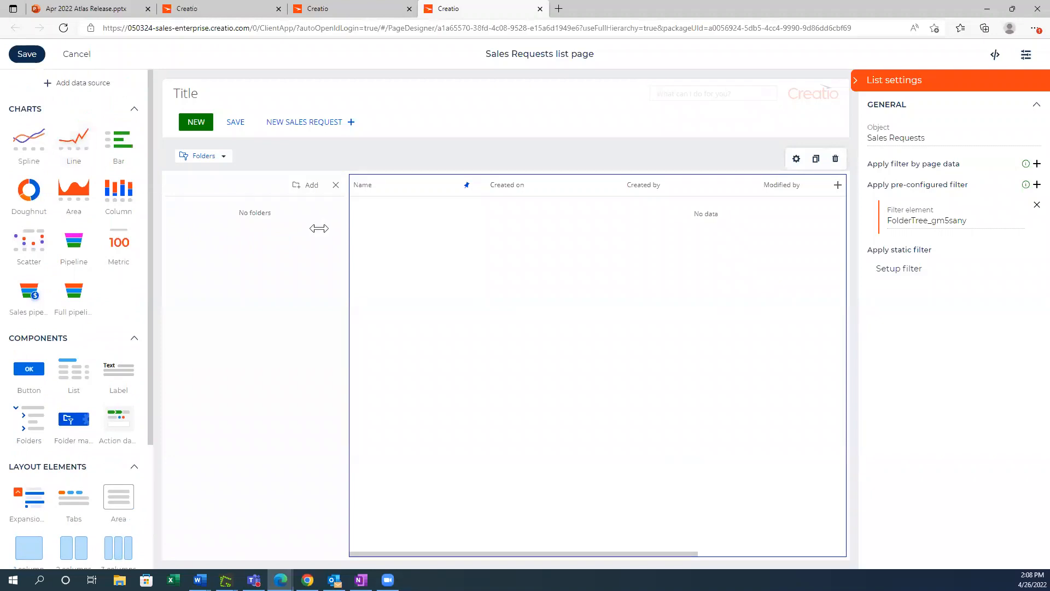
Step: Narrow the Name, Created on, Created by and Modified by columns so more columns fit, and save the list page
click(474, 190)
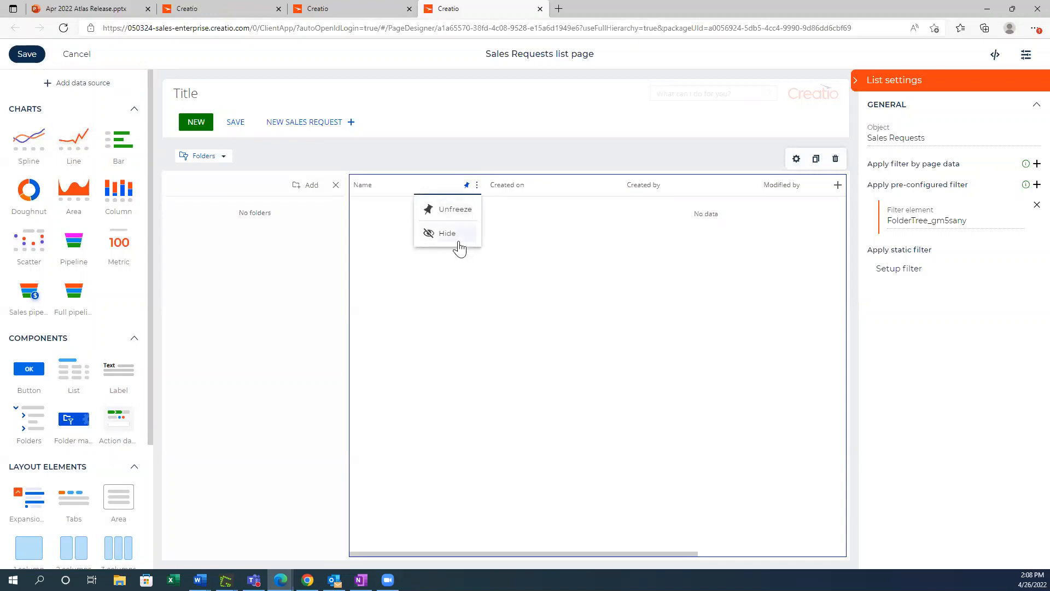
click(487, 185)
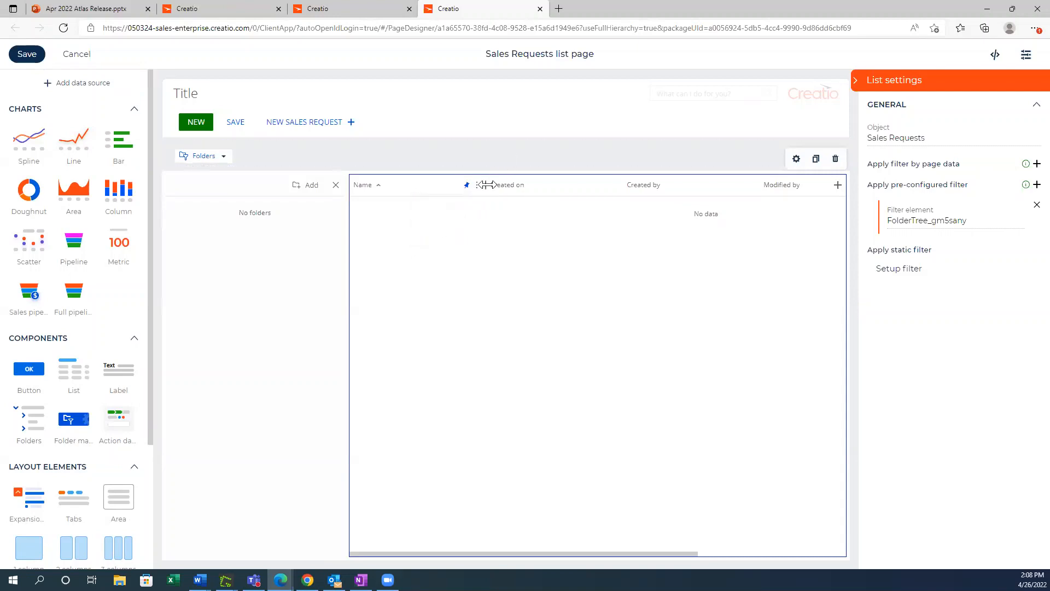
drag(488, 185, 439, 185)
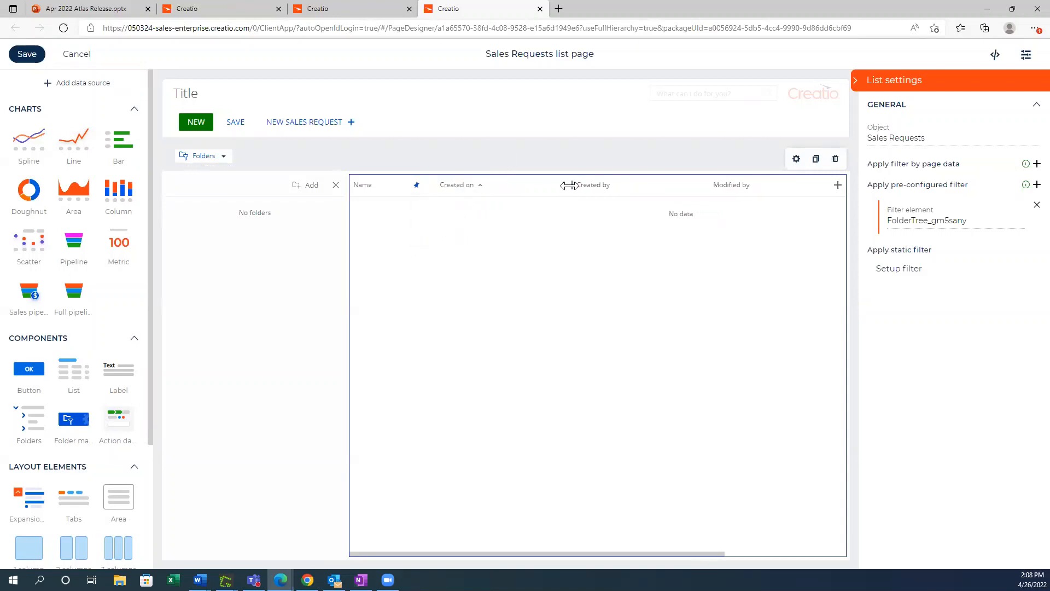
drag(557, 190, 516, 186)
drag(650, 186, 605, 197)
drag(740, 185, 705, 185)
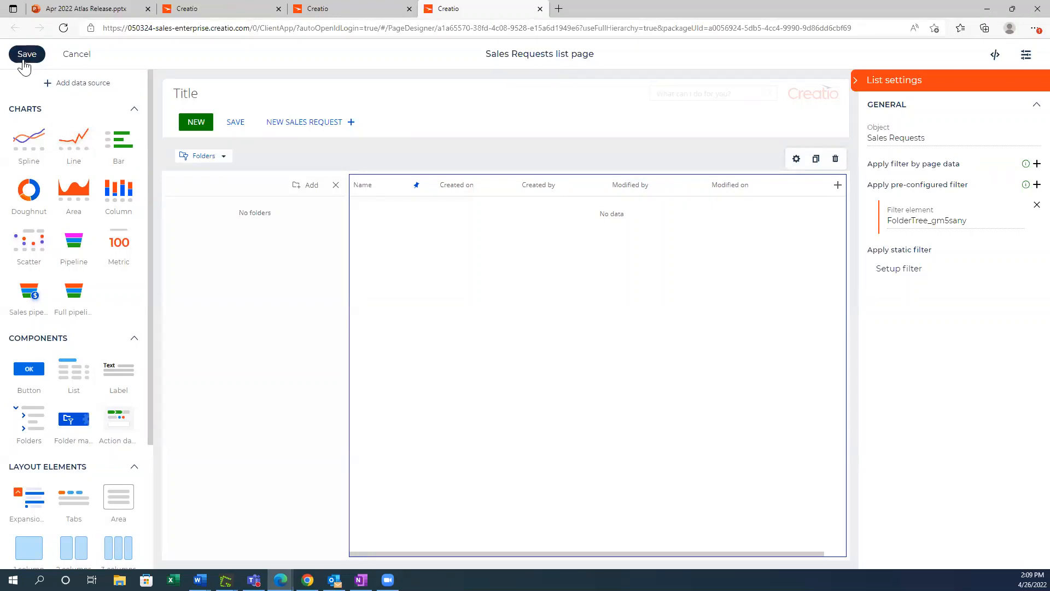
click(24, 65)
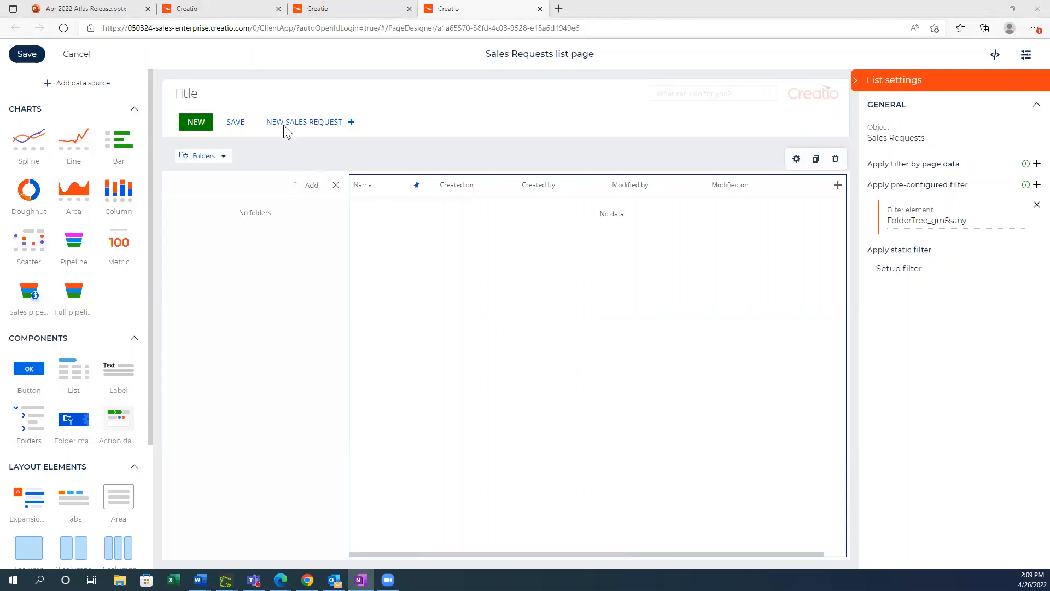
Step: Return to the Sales Requests app in the Application Hub and open the Sales Requests form page for editing
click(211, 13)
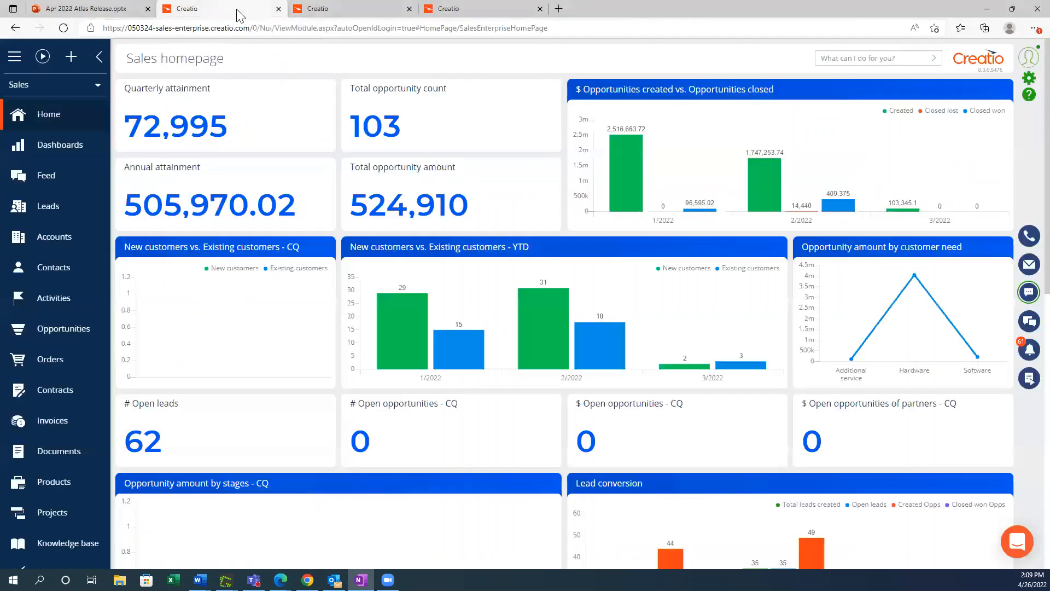
click(315, 9)
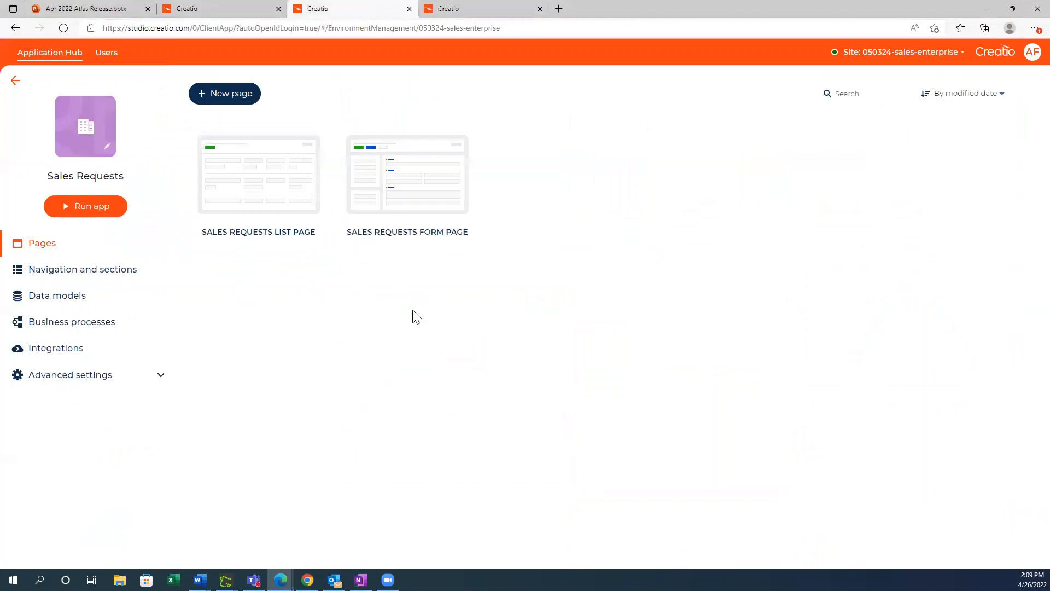
click(404, 189)
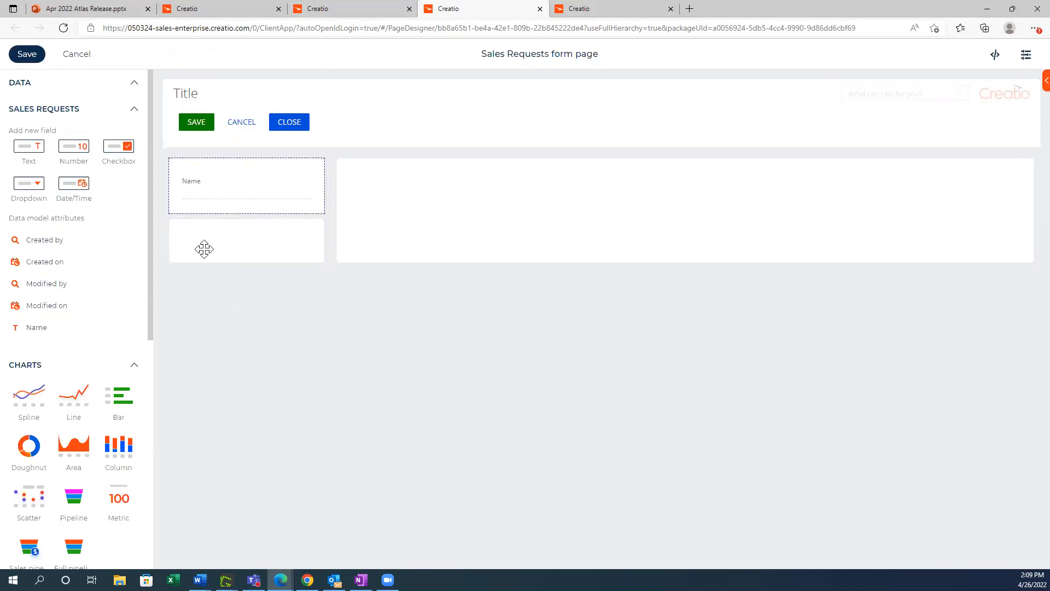
Step: Add four new text fields below the Name field on the form page
click(205, 179)
click(197, 163)
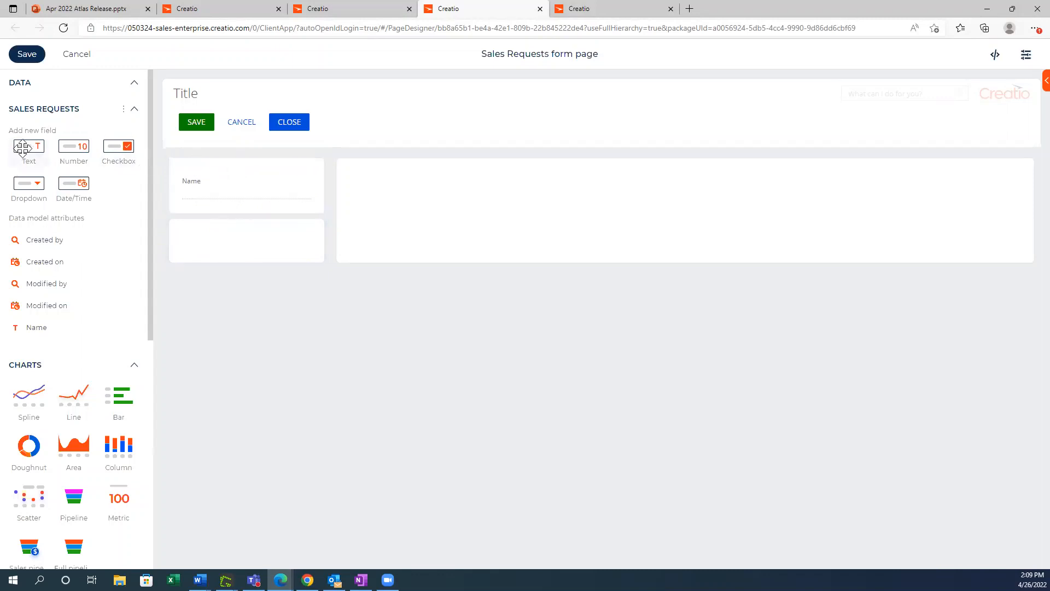
drag(22, 148, 197, 211)
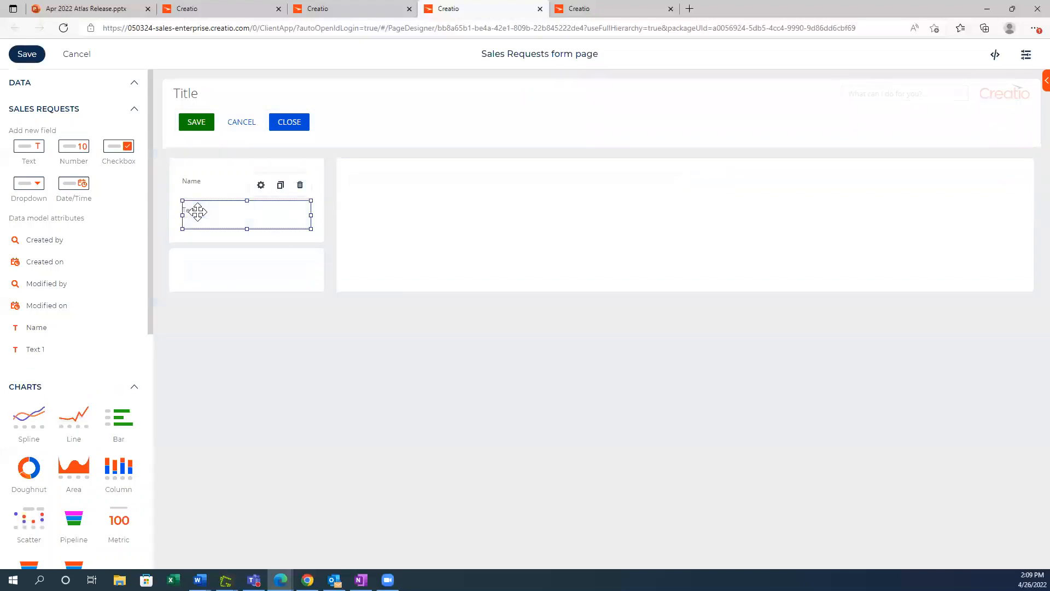
drag(30, 148, 201, 235)
drag(23, 145, 206, 266)
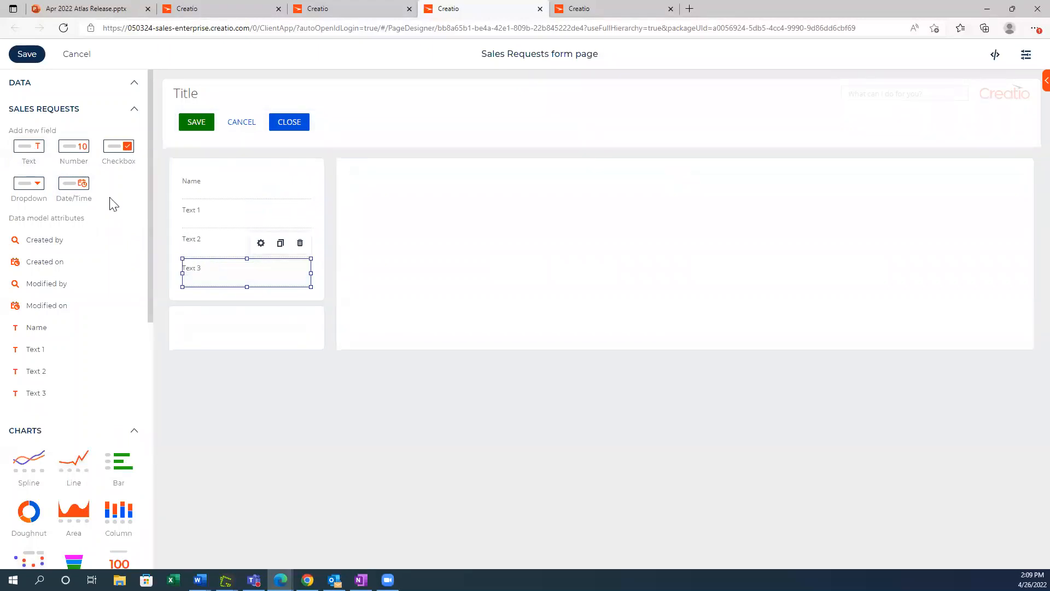
drag(31, 147, 221, 296)
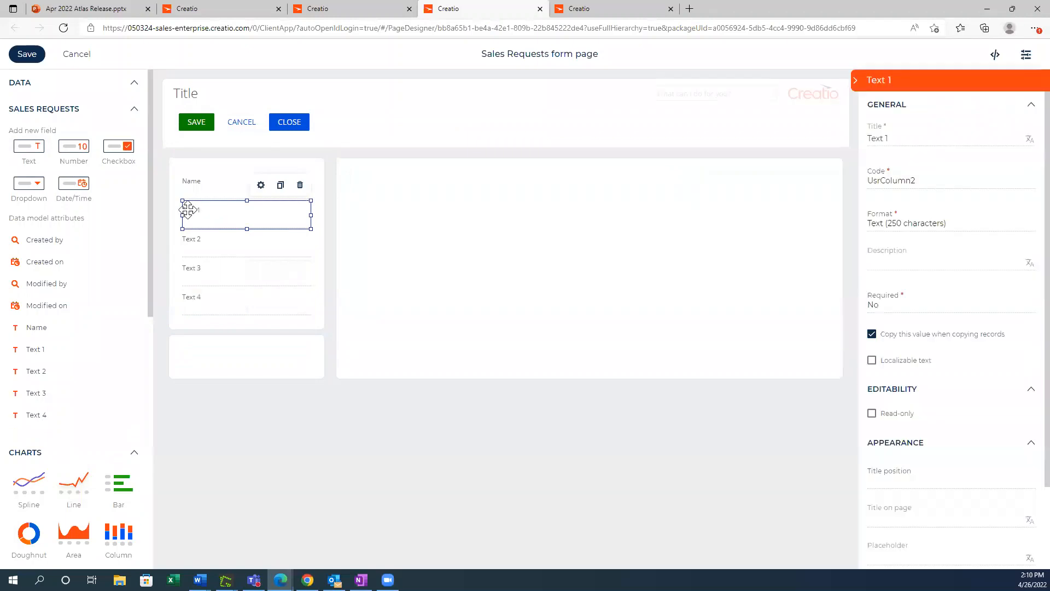
Step: Title the first two new text fields "Address" and "City"
double_click(873, 144)
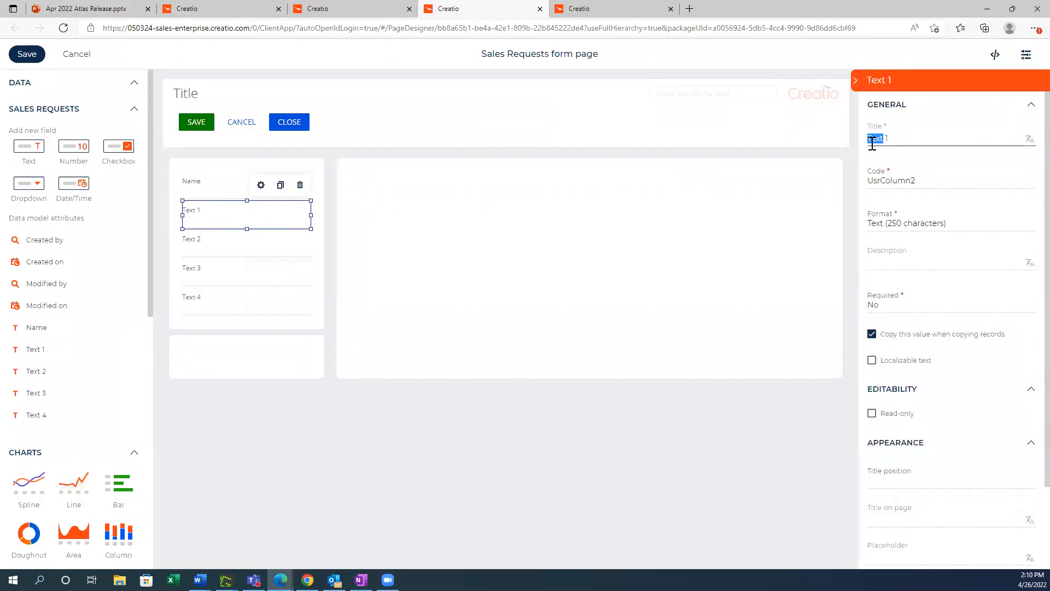
key(ctrl+a)
key(BackSpace)
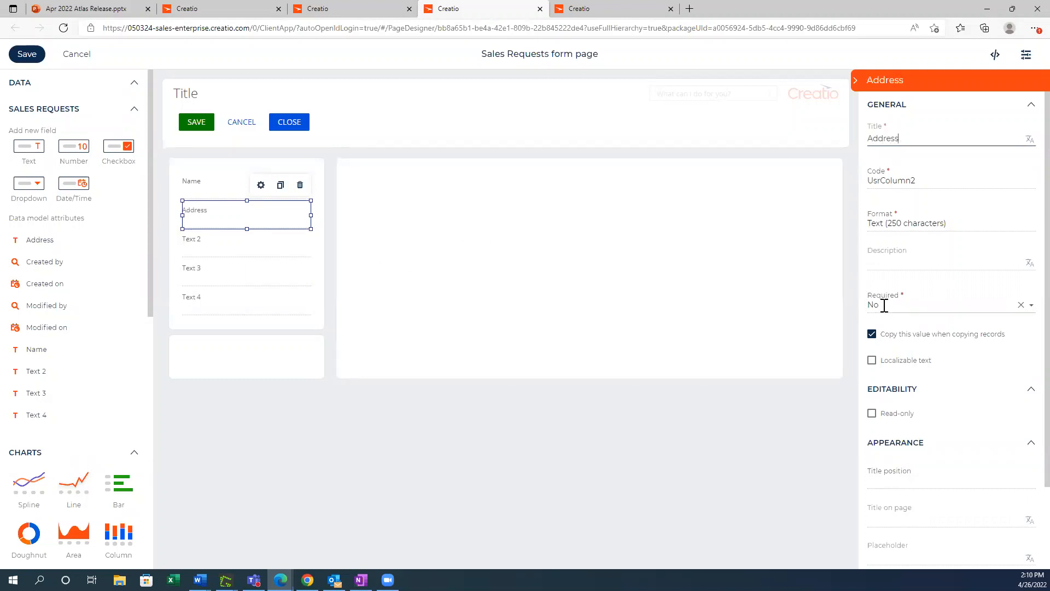
scroll(885, 305, down, 2)
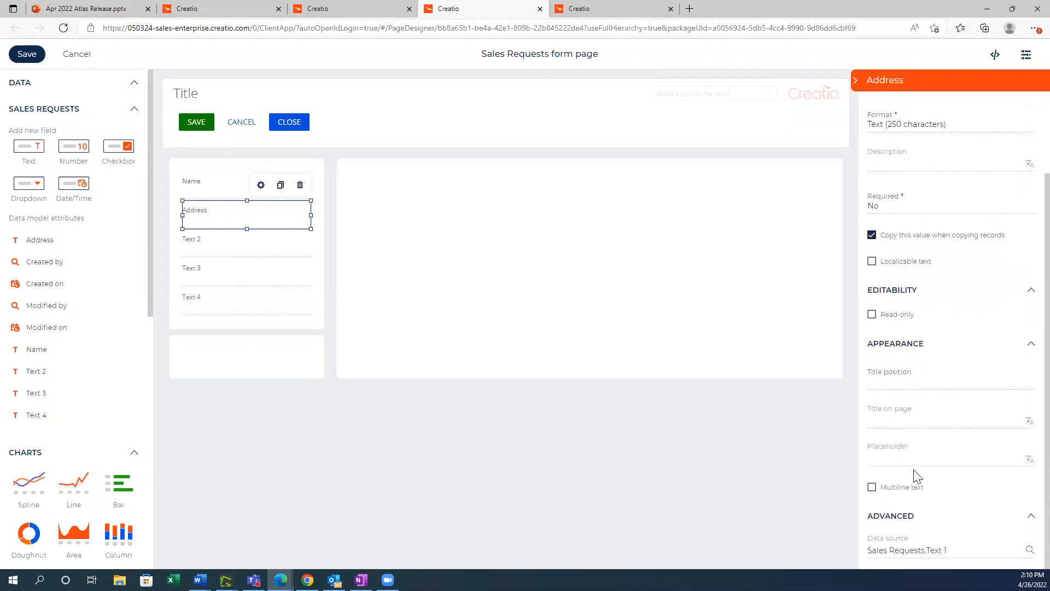
click(192, 241)
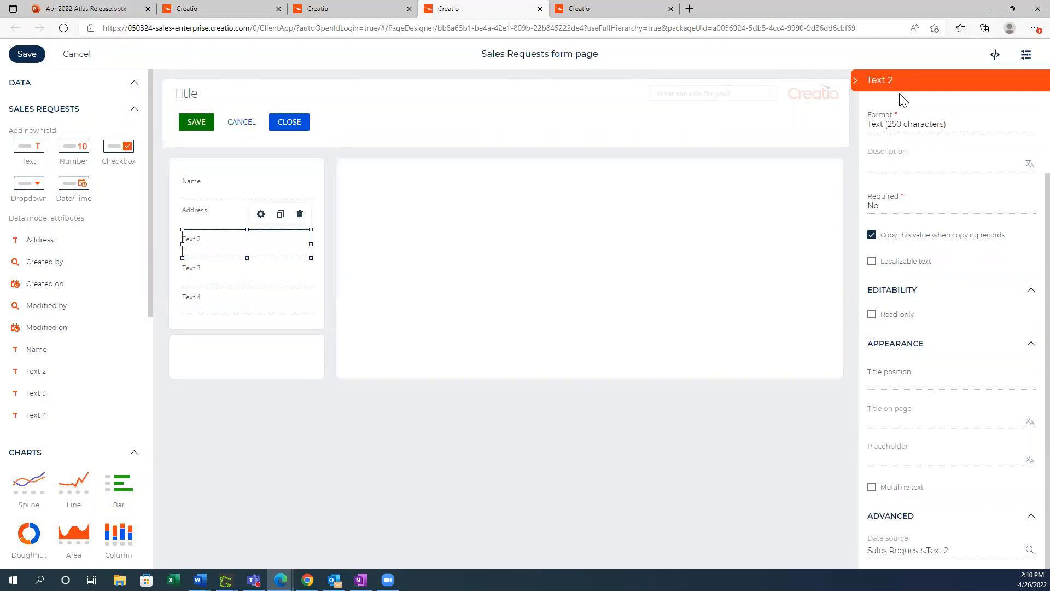
scroll(907, 206, up, 3)
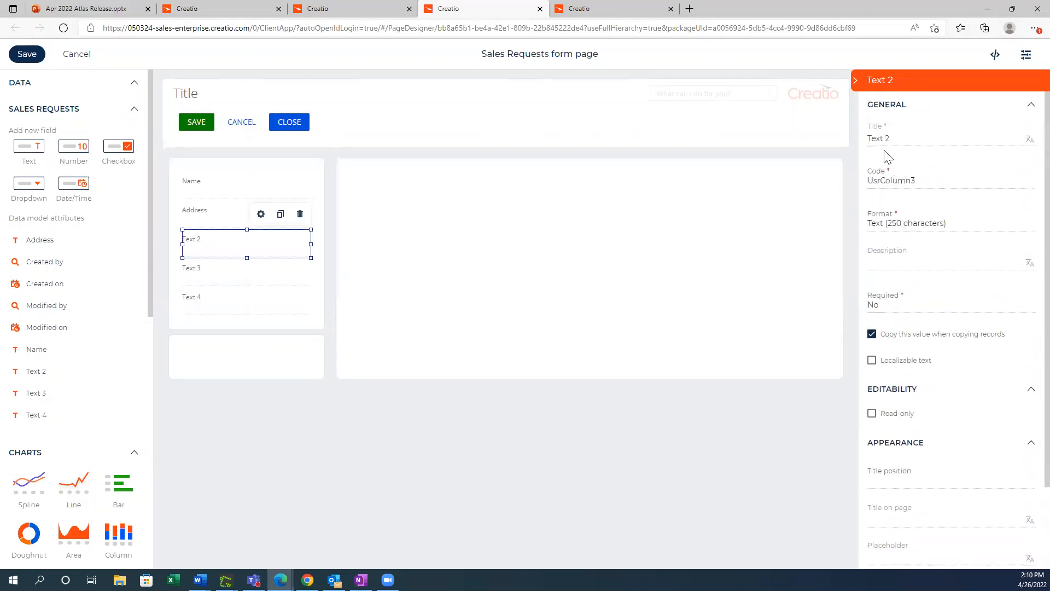
triple_click(885, 139)
text(City)
Step: Title the third new text field "Phone" and the fourth "Email"
click(250, 274)
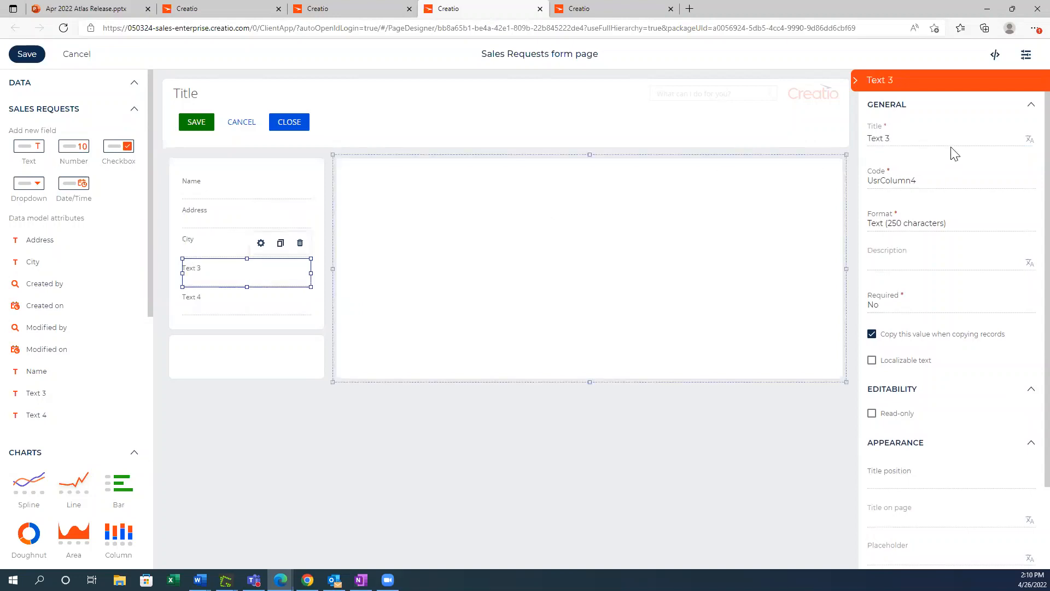
triple_click(886, 139)
text(Phone)
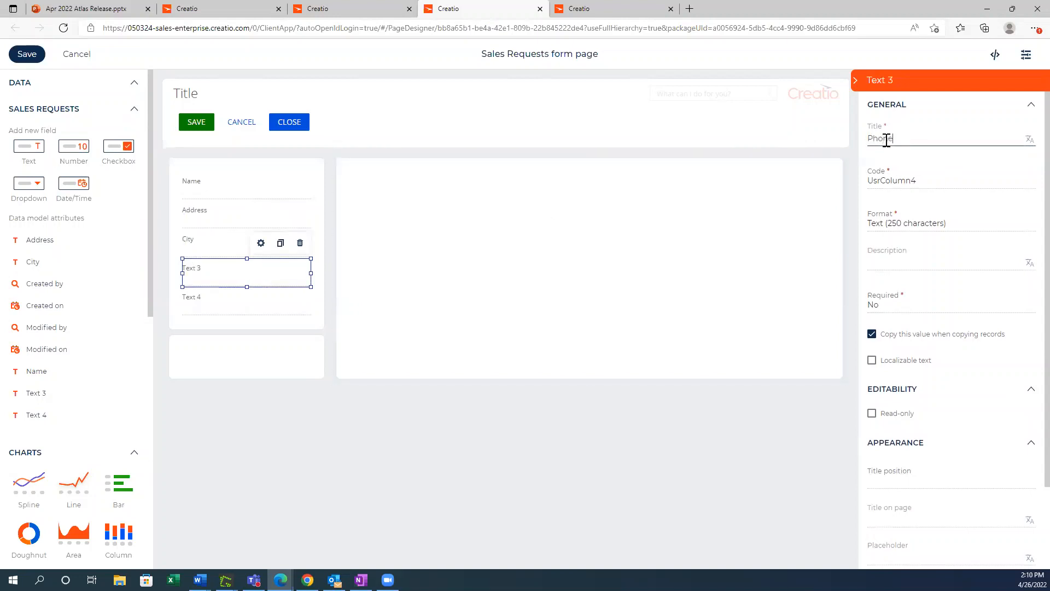
click(202, 302)
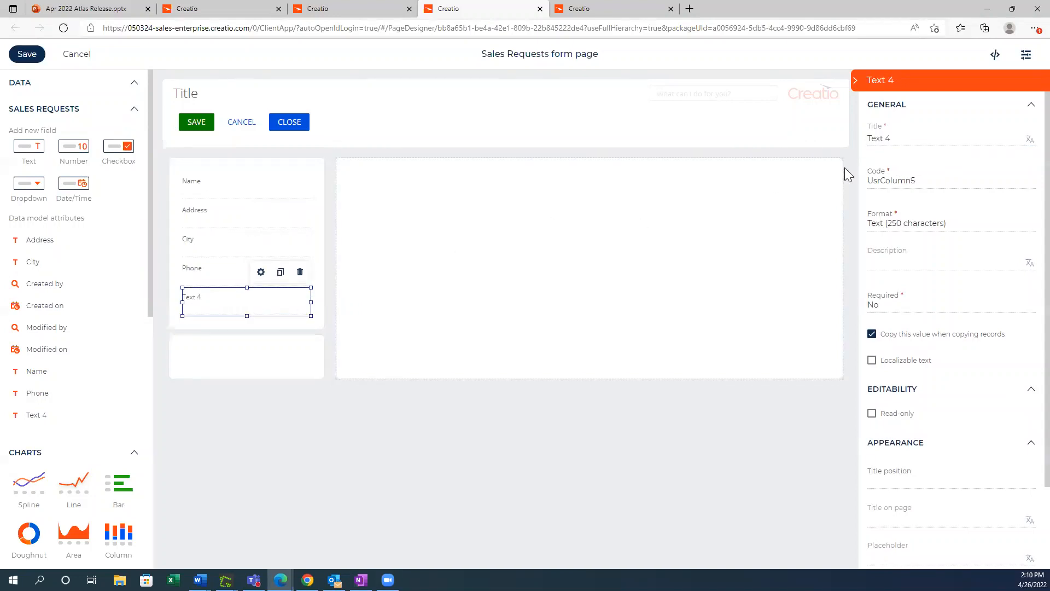
triple_click(880, 140)
text(Email)
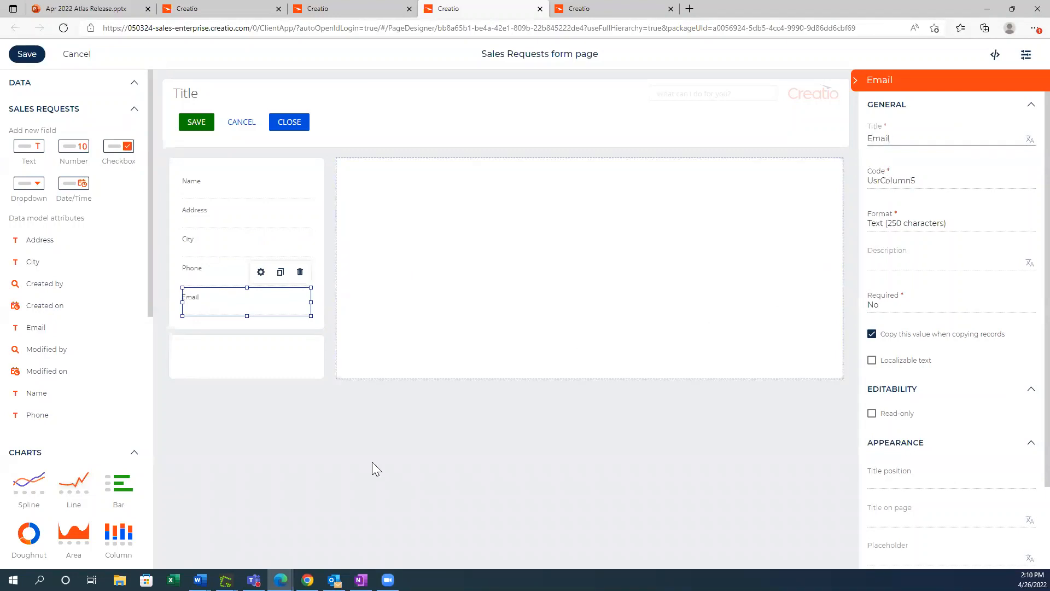
click(289, 460)
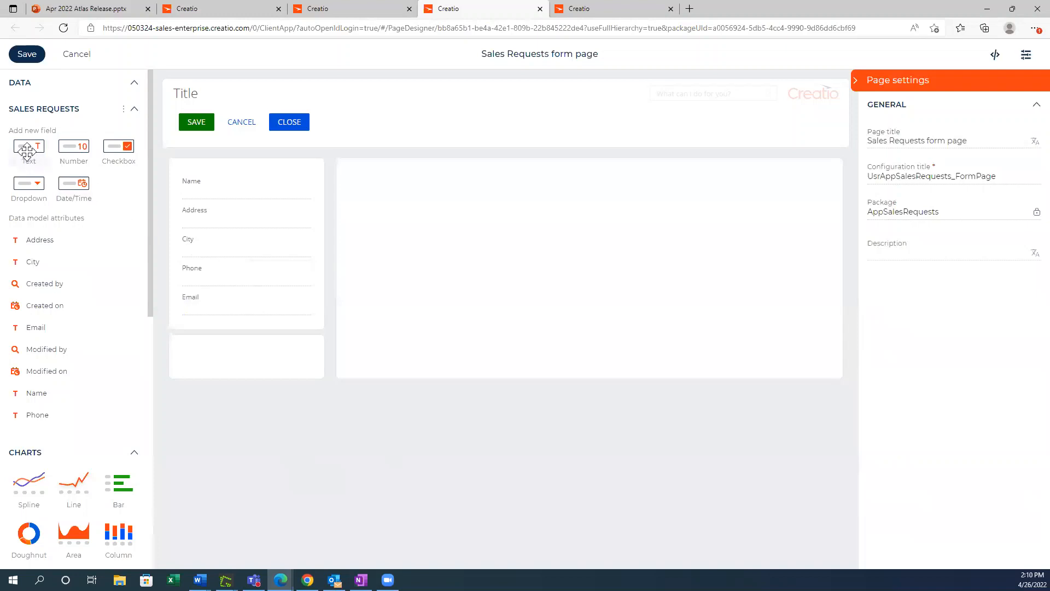
Step: Add a label above the Name field and set its text to "Customer Data"
drag(44, 237, 49, 243)
scroll(48, 243, down, 8)
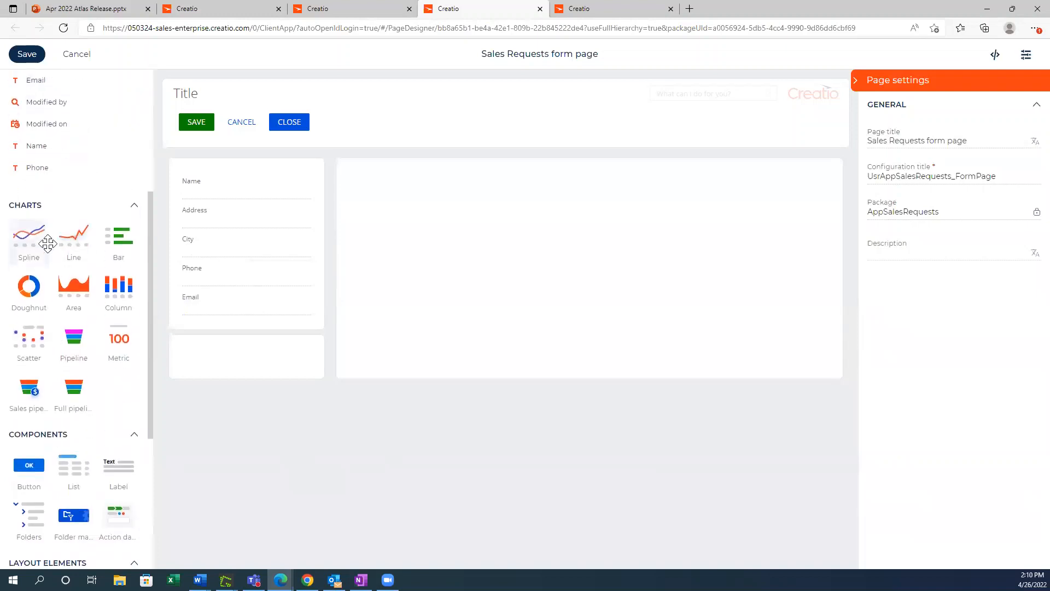
drag(158, 219, 198, 175)
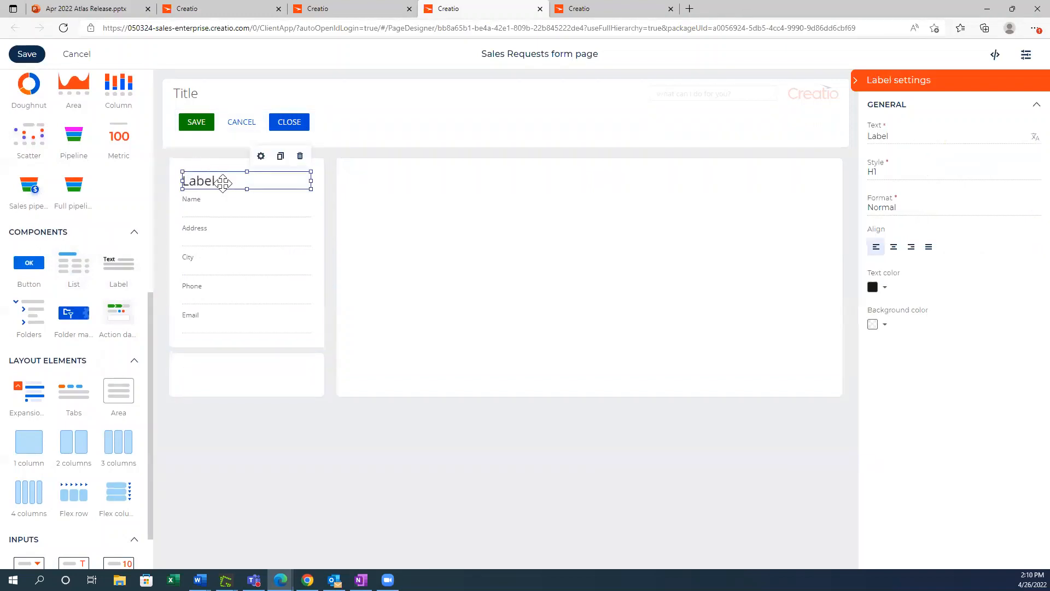
click(893, 137)
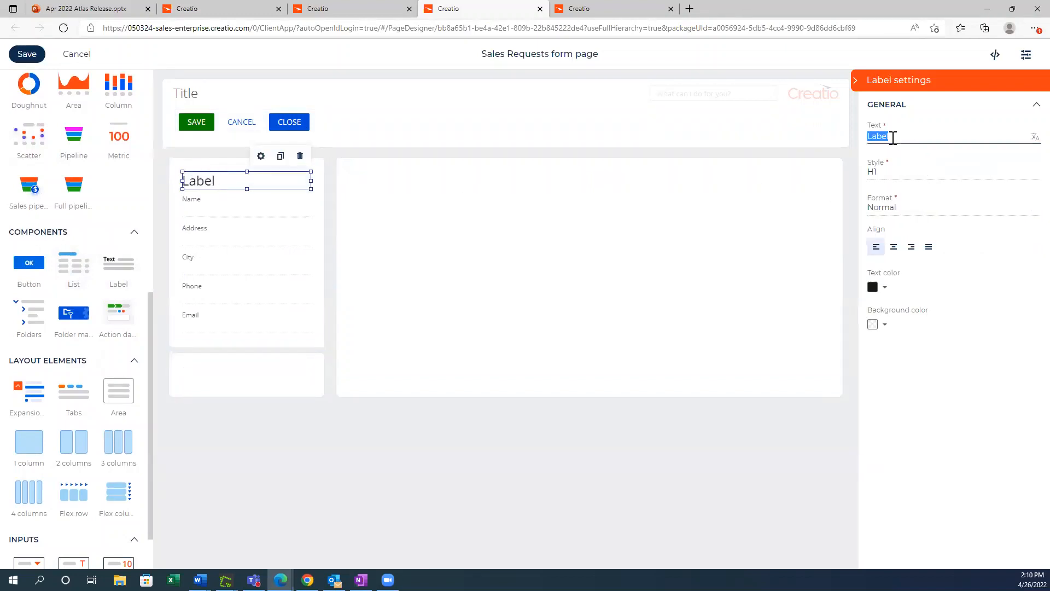
text(Customer Data)
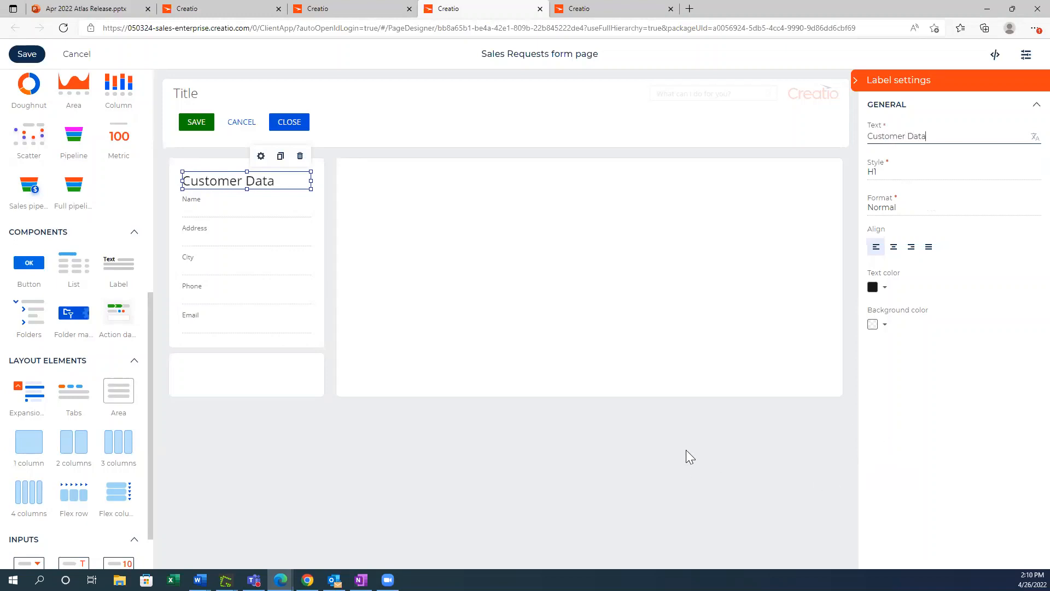
click(423, 424)
Step: Set the background color of the container holding the Customer Data fields to pink
click(308, 160)
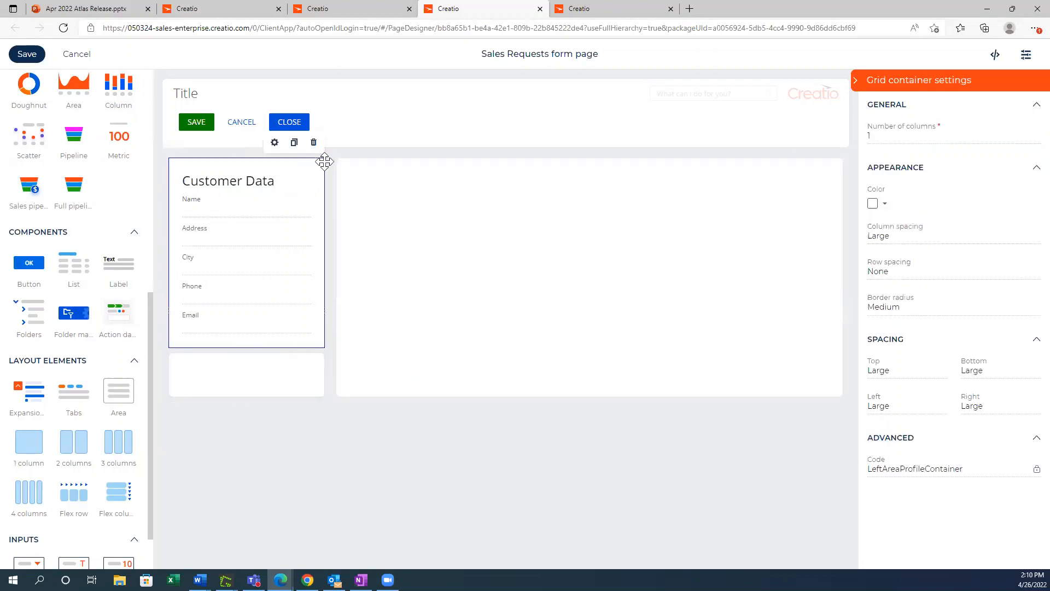
click(883, 205)
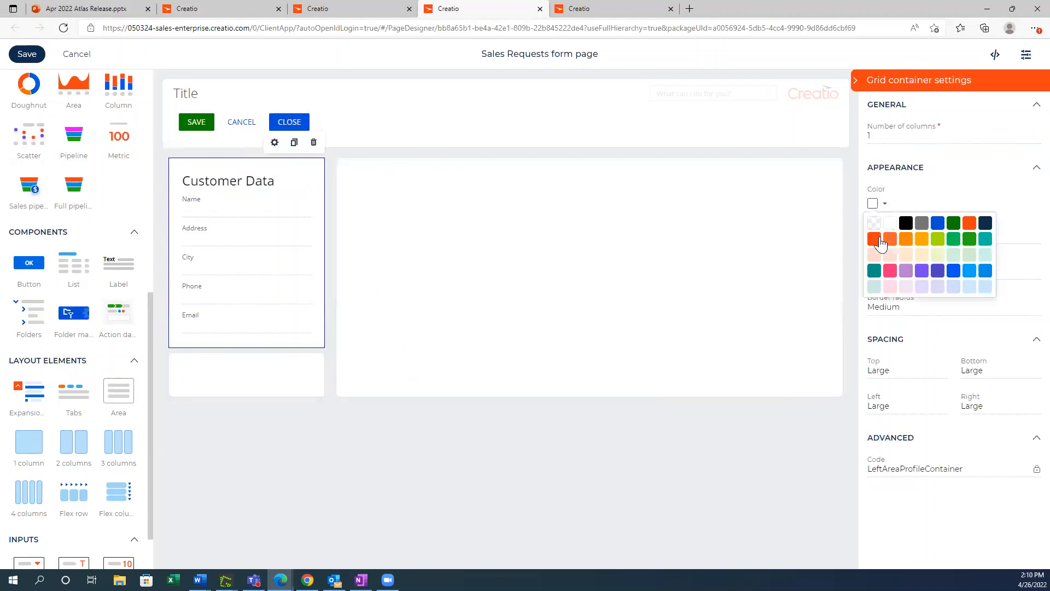
click(890, 271)
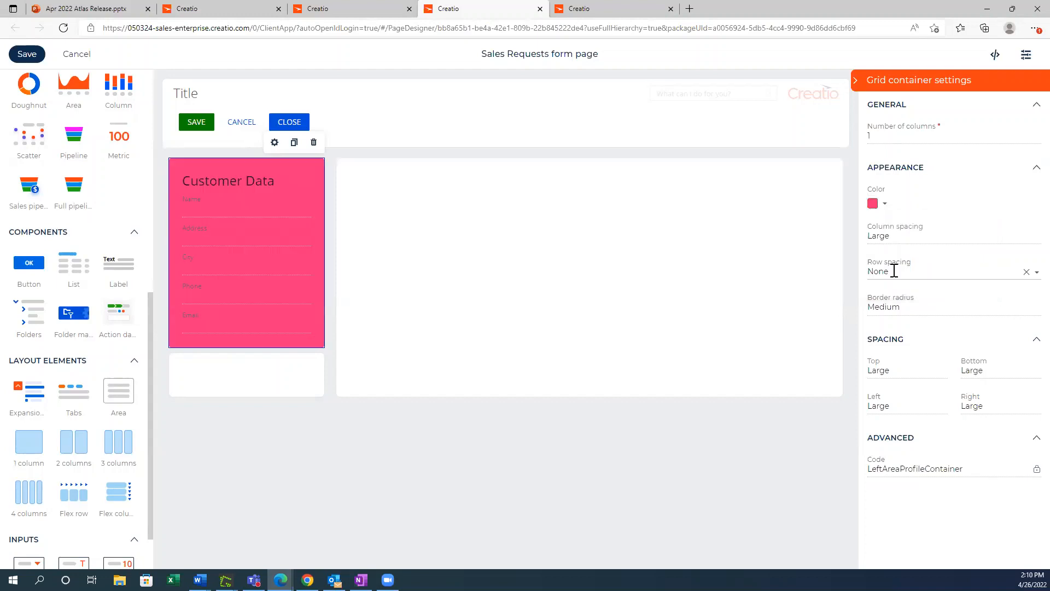
Step: Add a checkbox to the empty container below the customer fields and title it "New Customer"
click(284, 370)
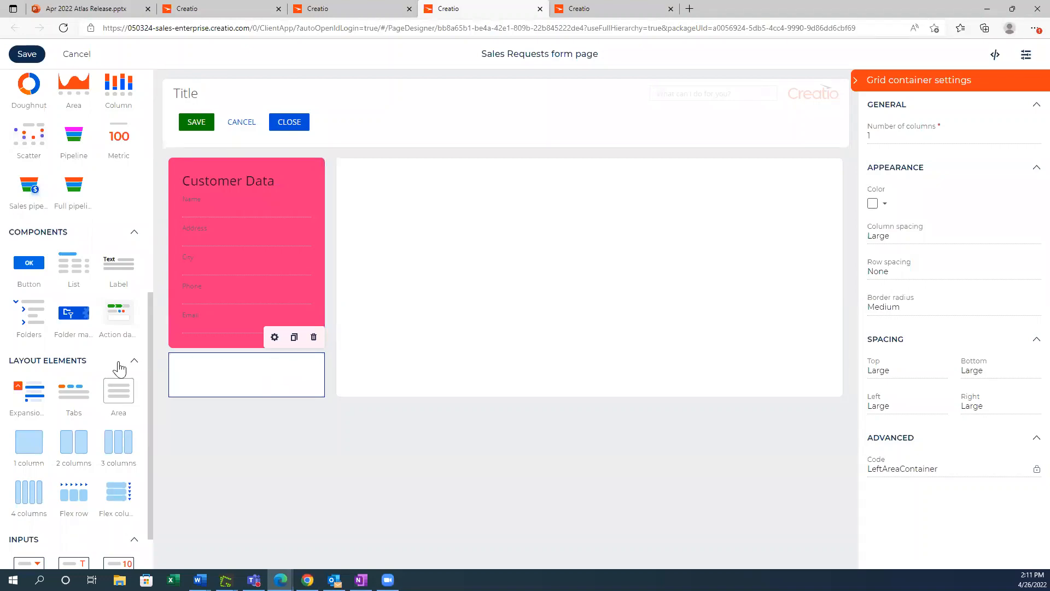
scroll(117, 362, up, 5)
scroll(117, 362, down, 5)
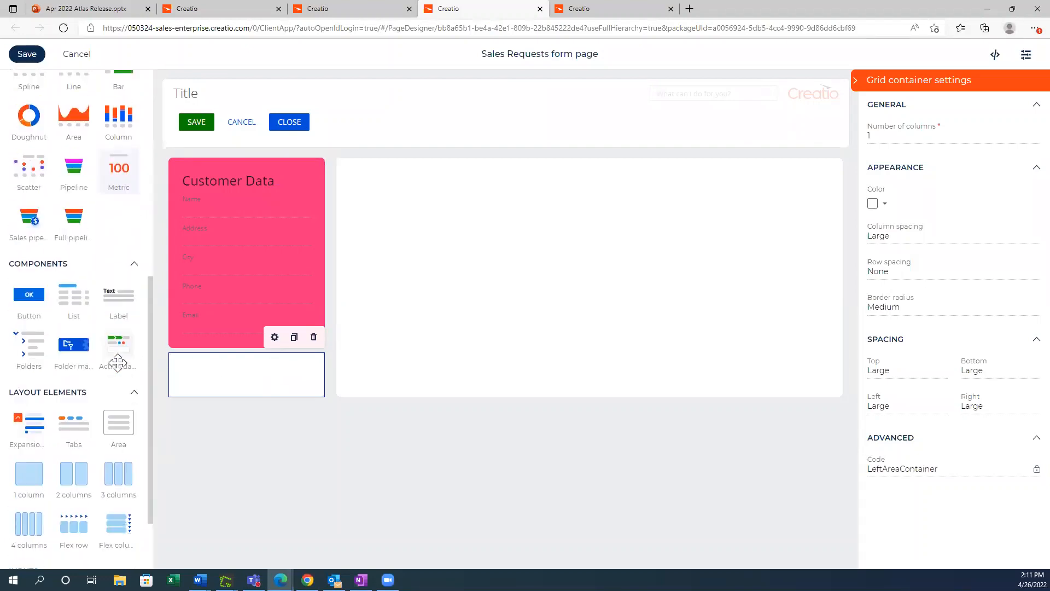
drag(69, 546, 215, 363)
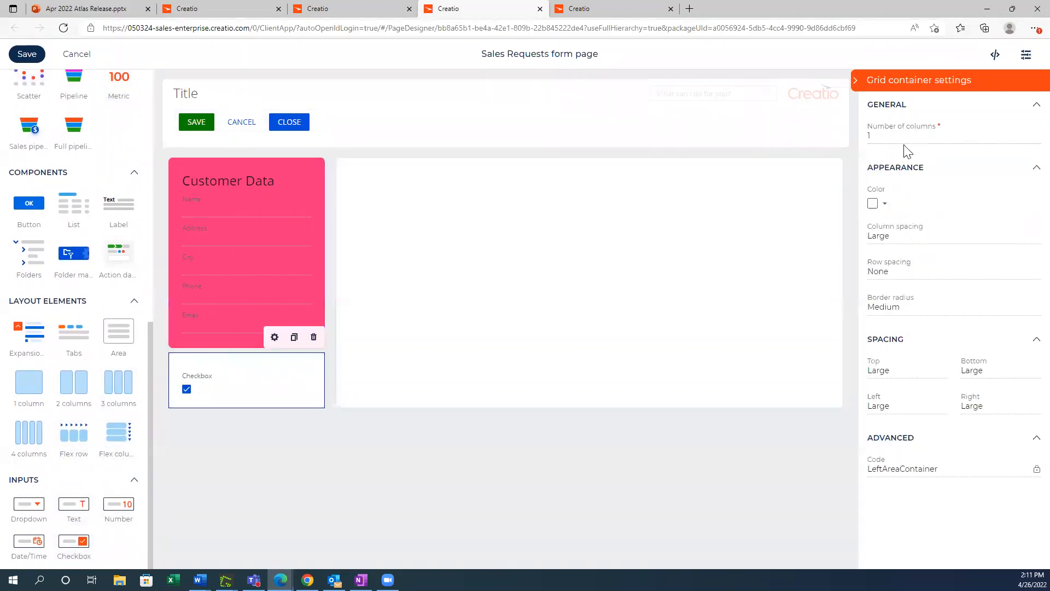
click(226, 390)
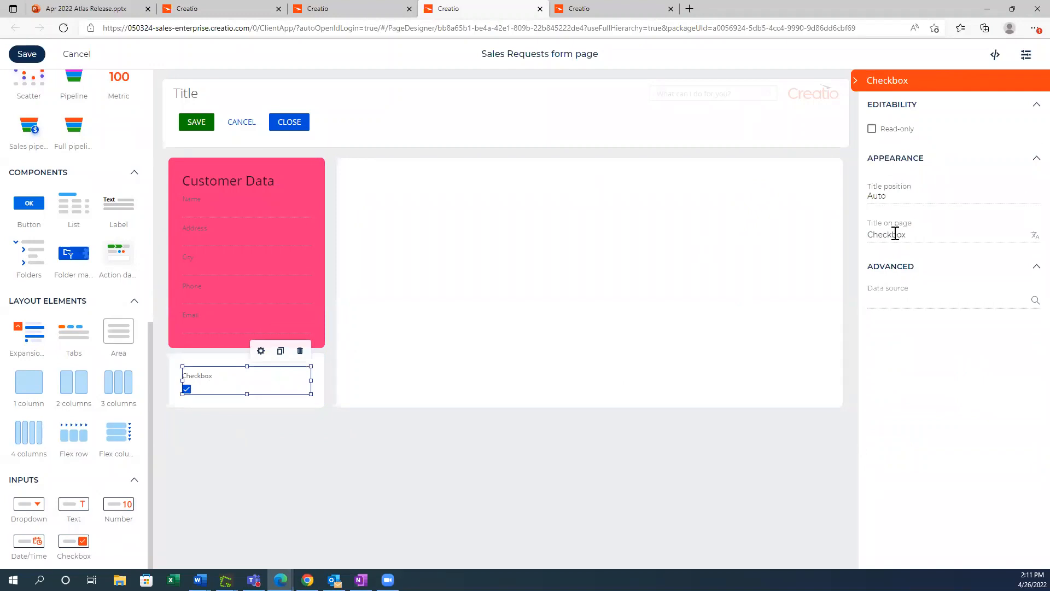
double_click(895, 233)
text(New Customer)
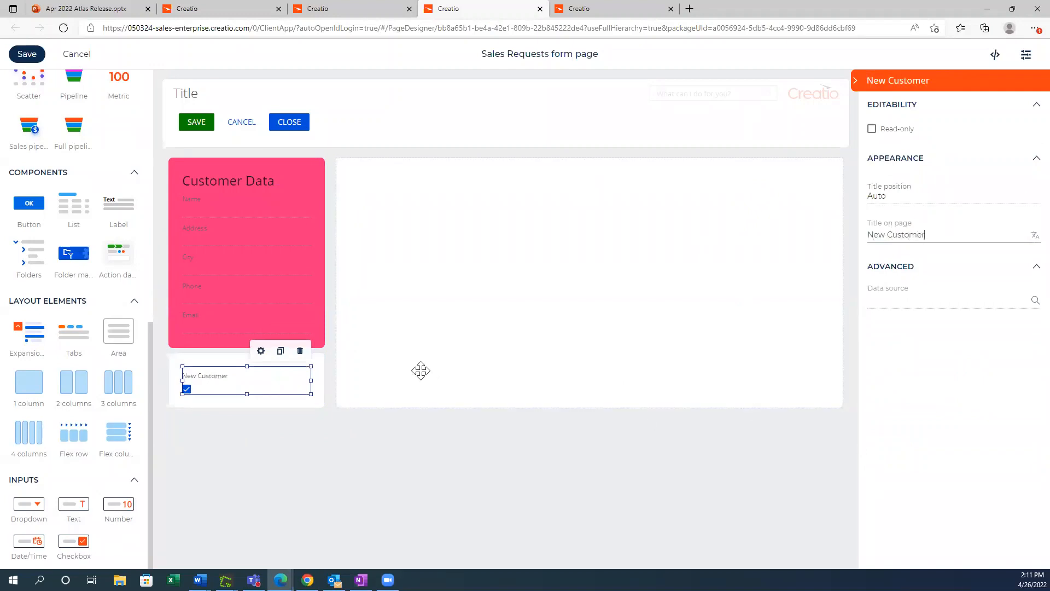
Step: Set the background color of the container holding the New Customer checkbox to pale teal
click(320, 365)
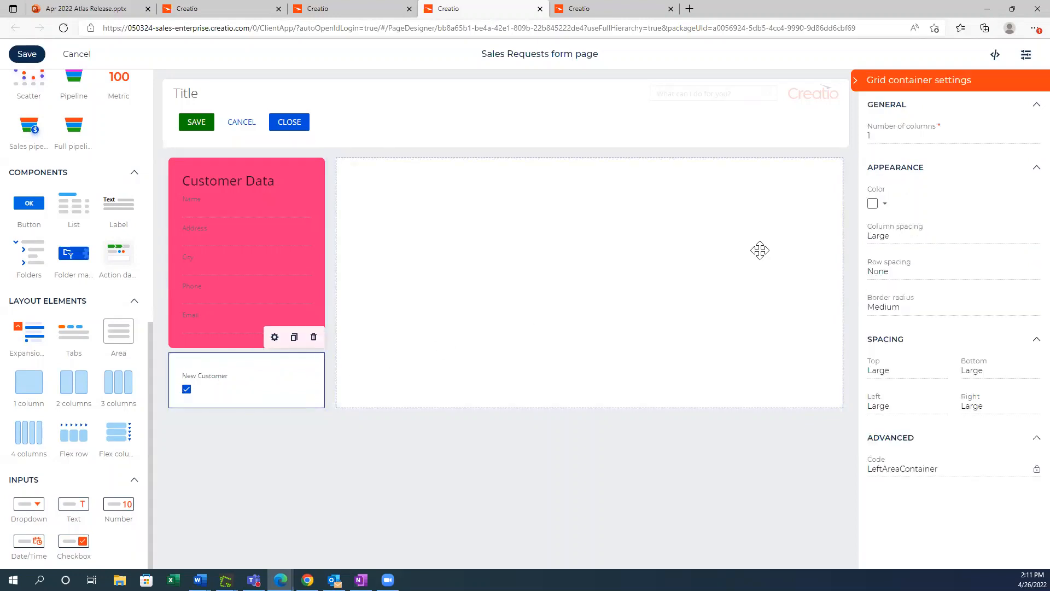
click(883, 206)
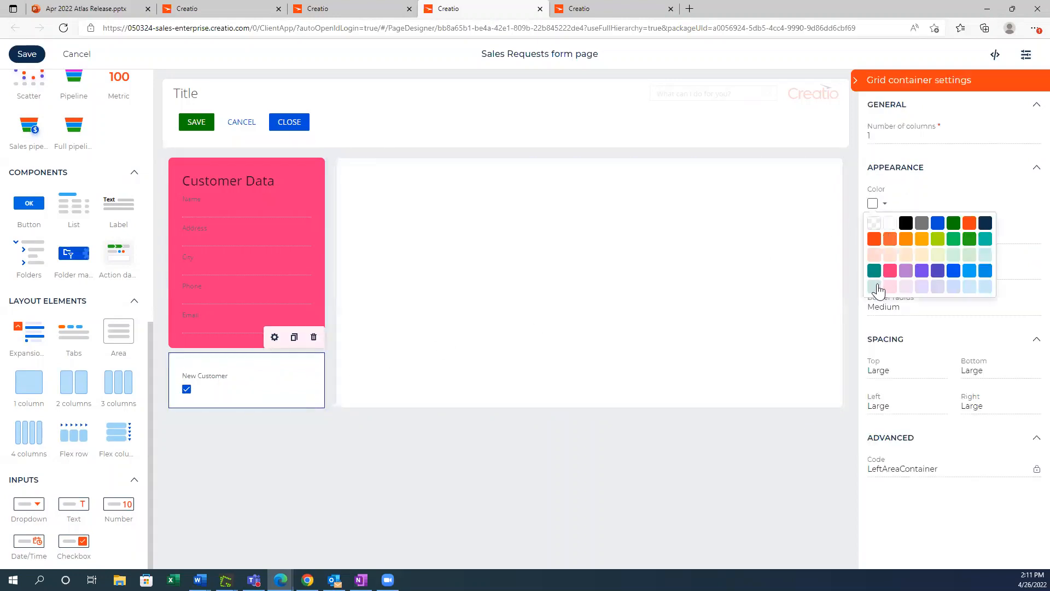
click(877, 286)
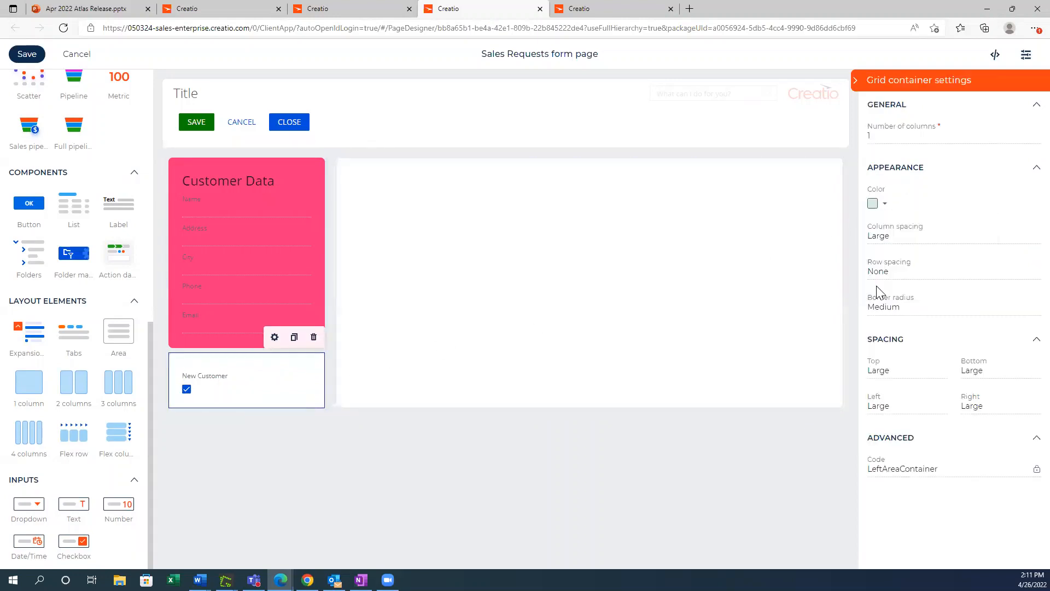
click(674, 447)
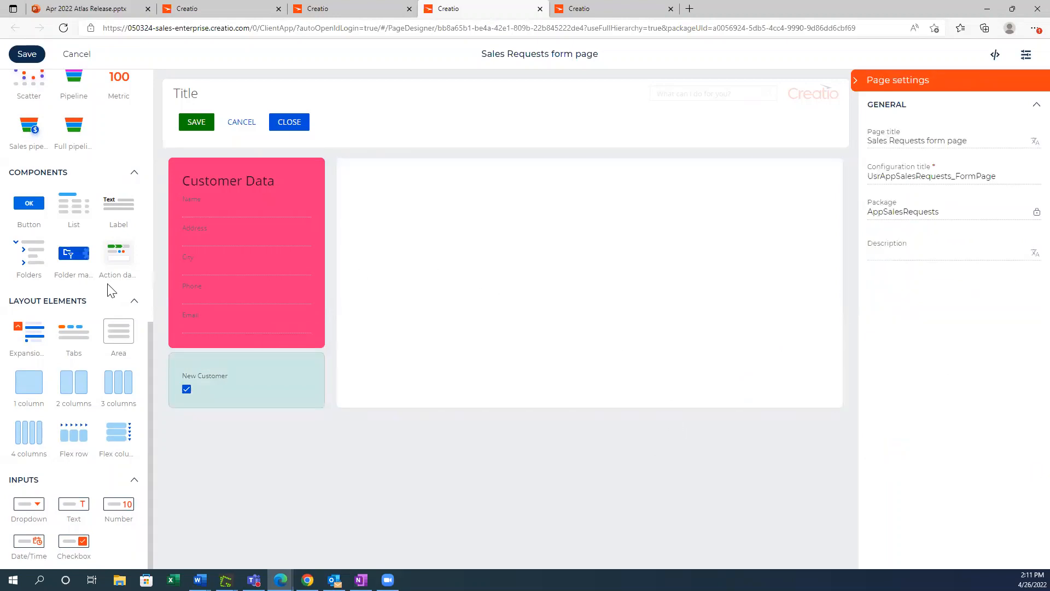
Step: Add a Sales pipeline chart to the large empty container and a Column chart beside it
scroll(109, 287, up, 7)
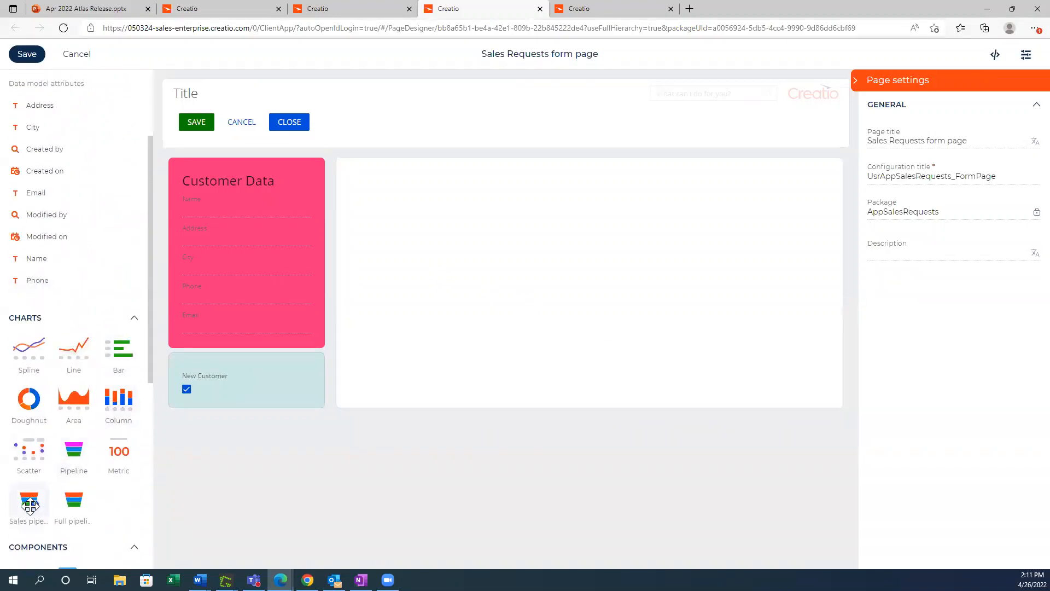
drag(30, 506, 393, 195)
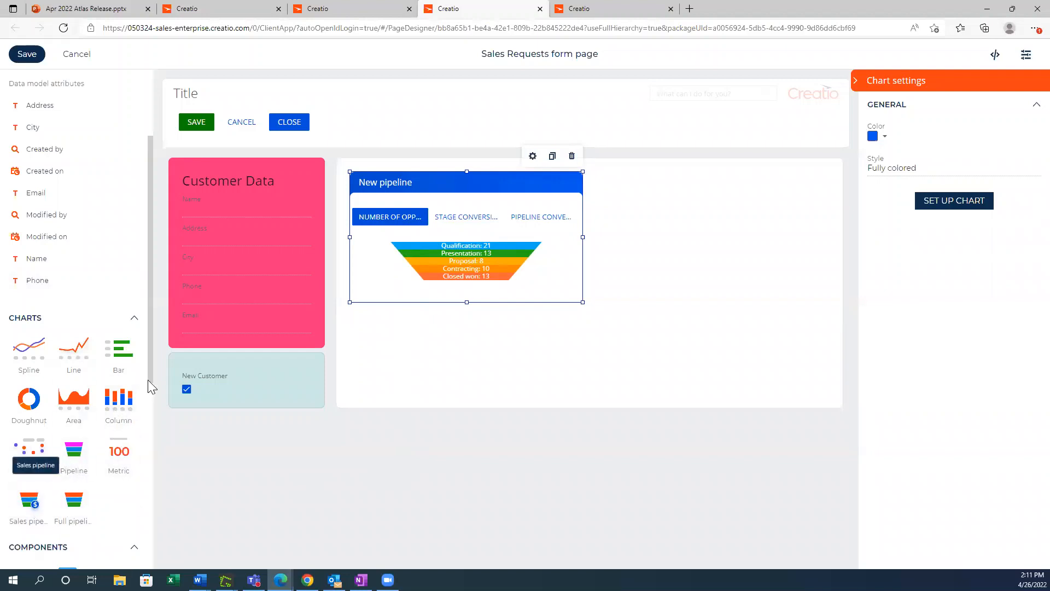
drag(109, 419, 646, 229)
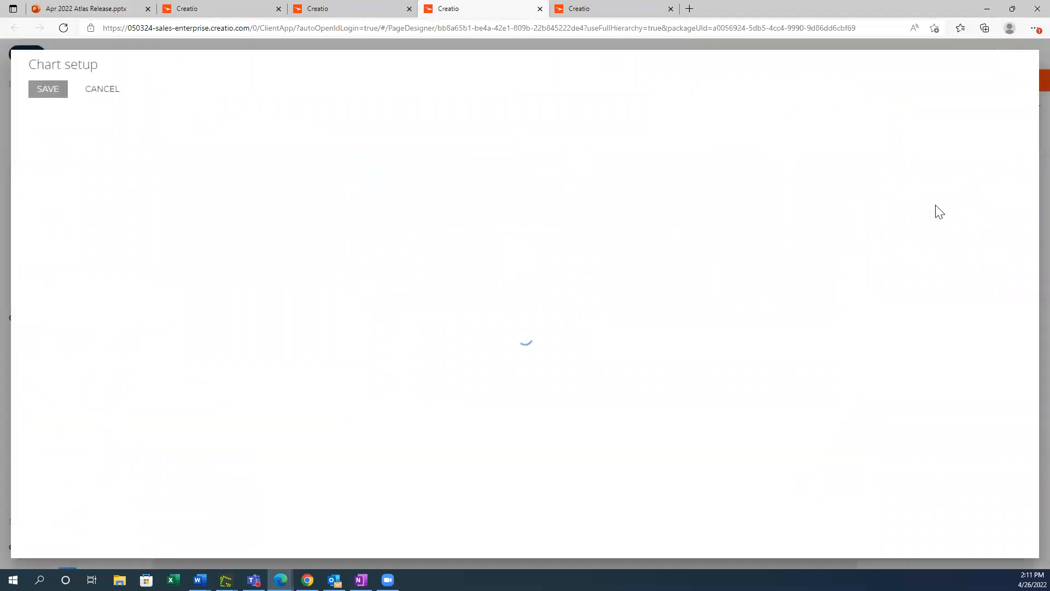
Step: Set up the column chart with the title "Monthly Sales" and Account as the object to display
click(936, 204)
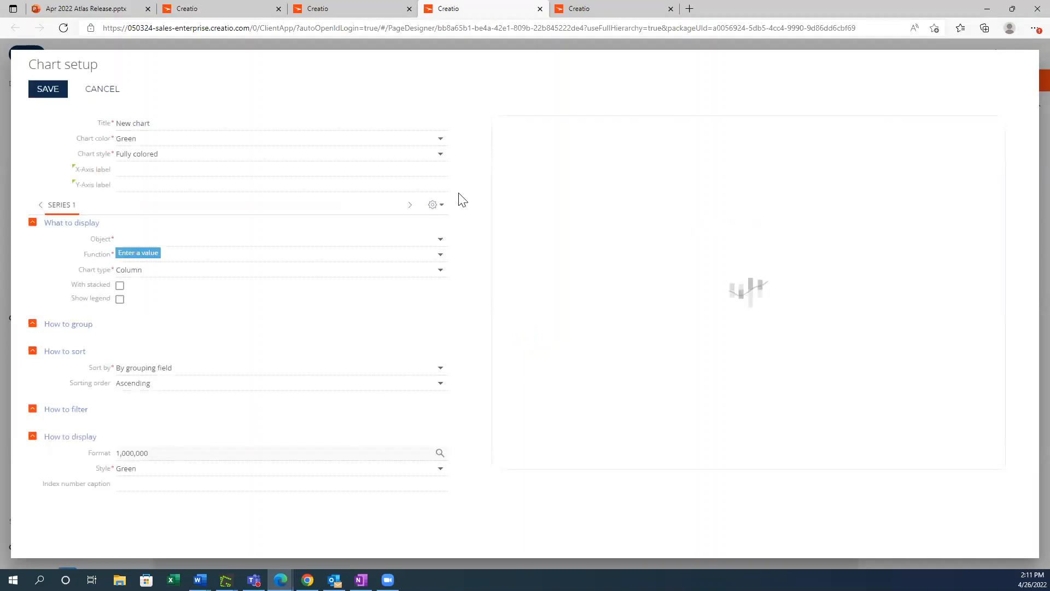
click(143, 123)
triple_click(143, 123)
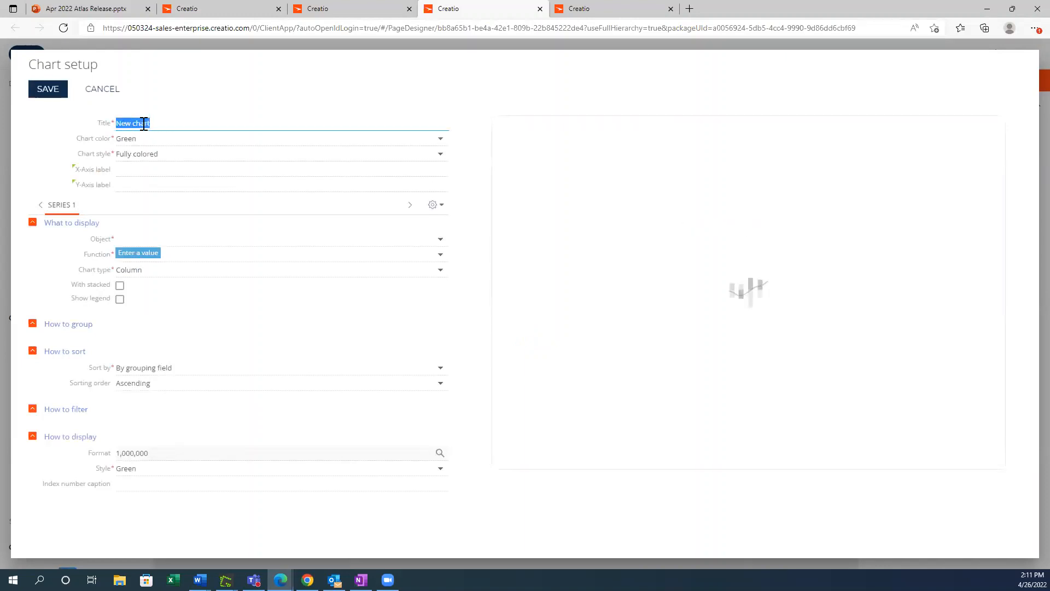
text(Monthly Sales)
click(167, 241)
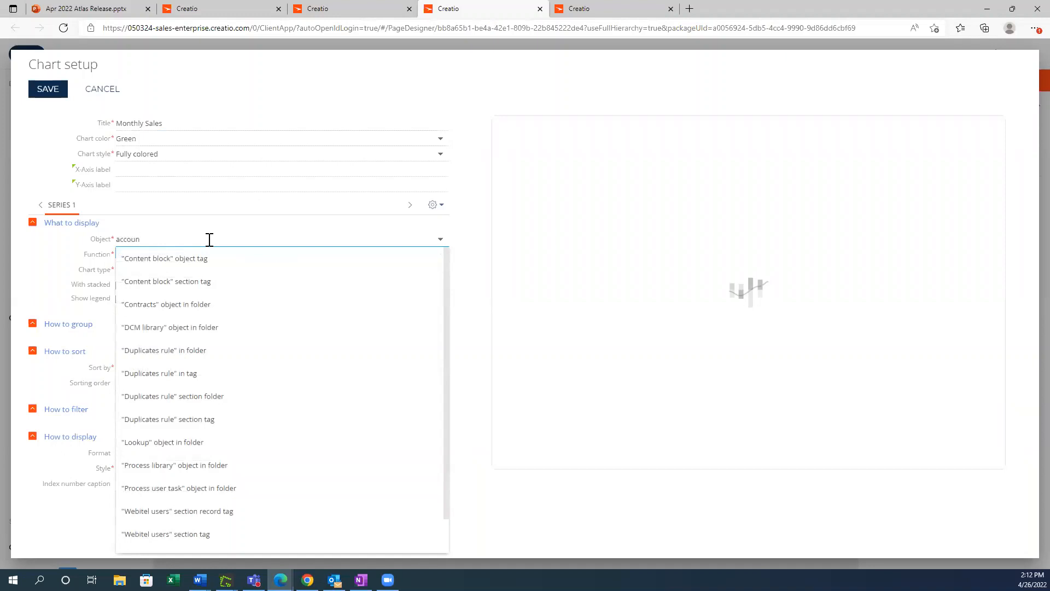
click(204, 262)
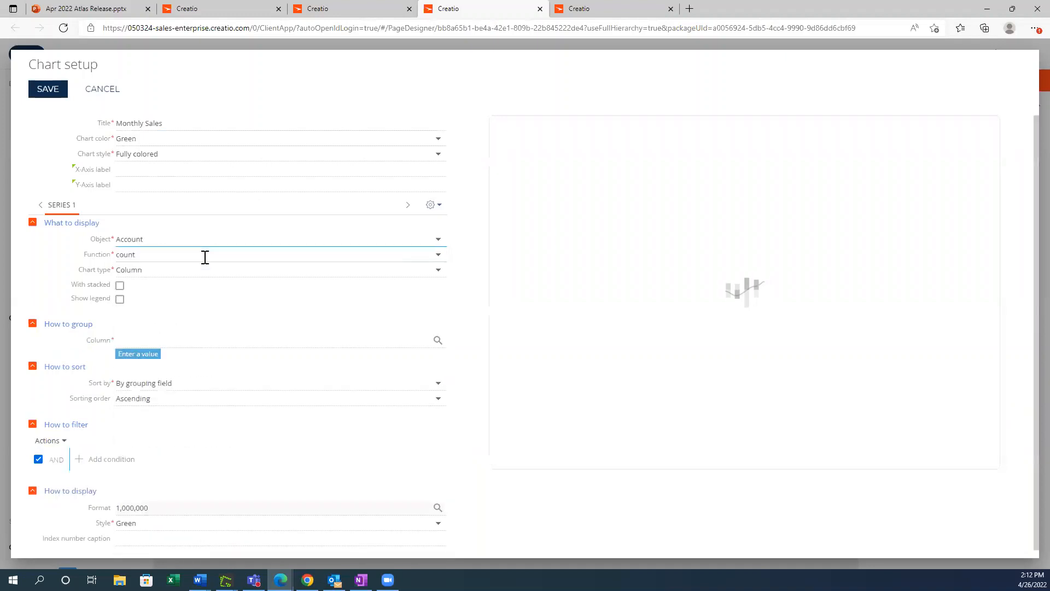
Step: Keep Column as the series chart type and enable the stacked display and the legend
click(204, 270)
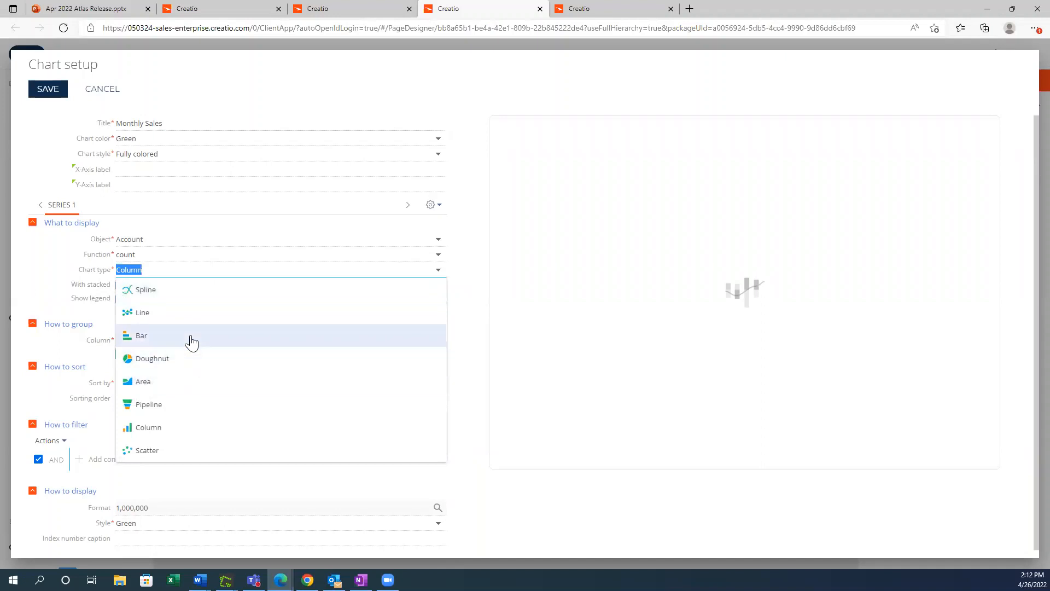
click(182, 429)
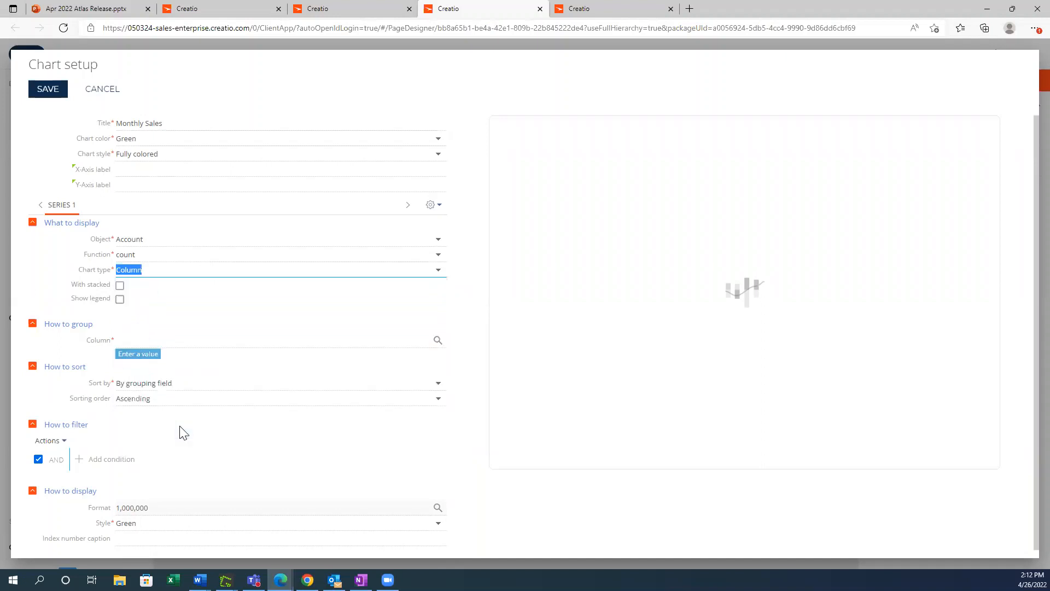
click(120, 285)
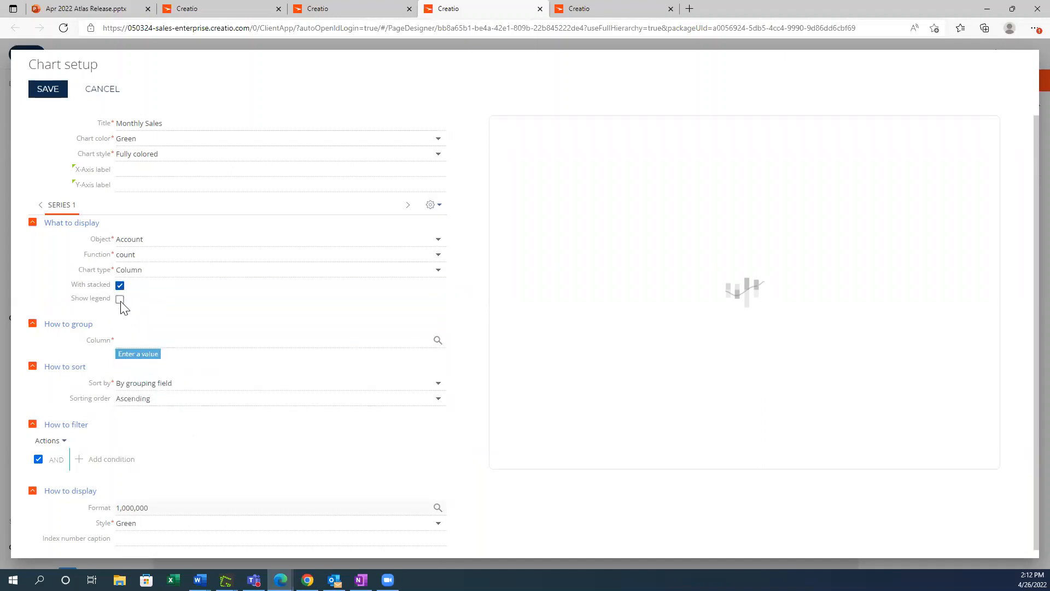
click(164, 338)
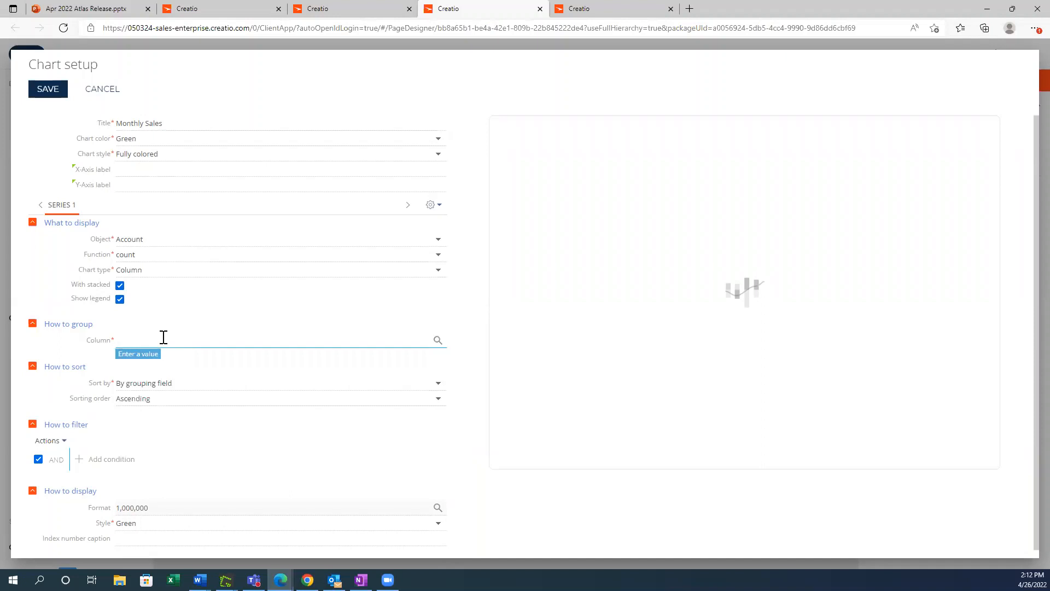
text(Coun)
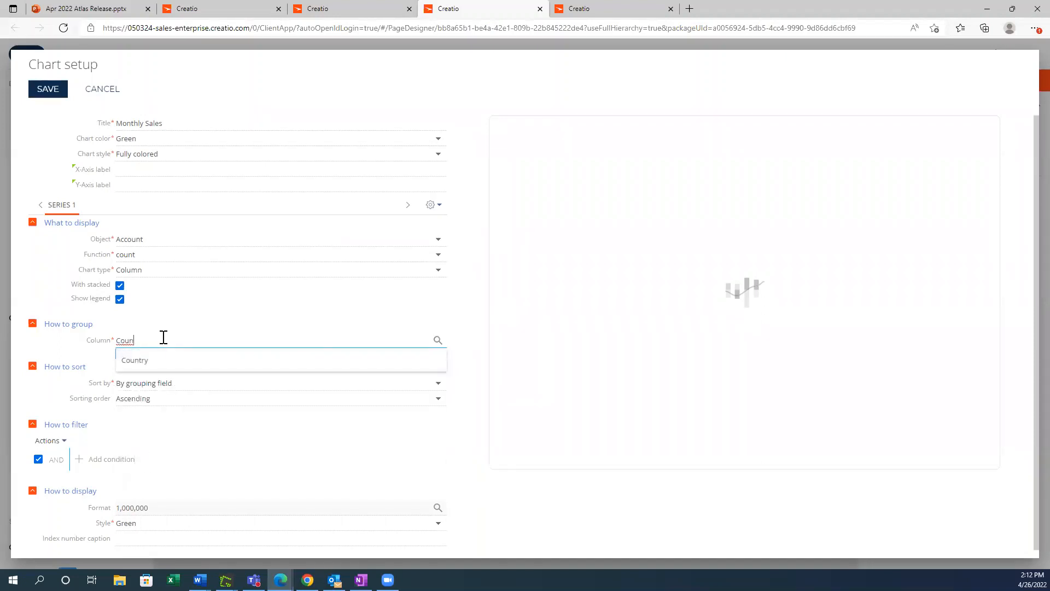
key(BackSpace)
key(BackSpace)
key(BackSpace)
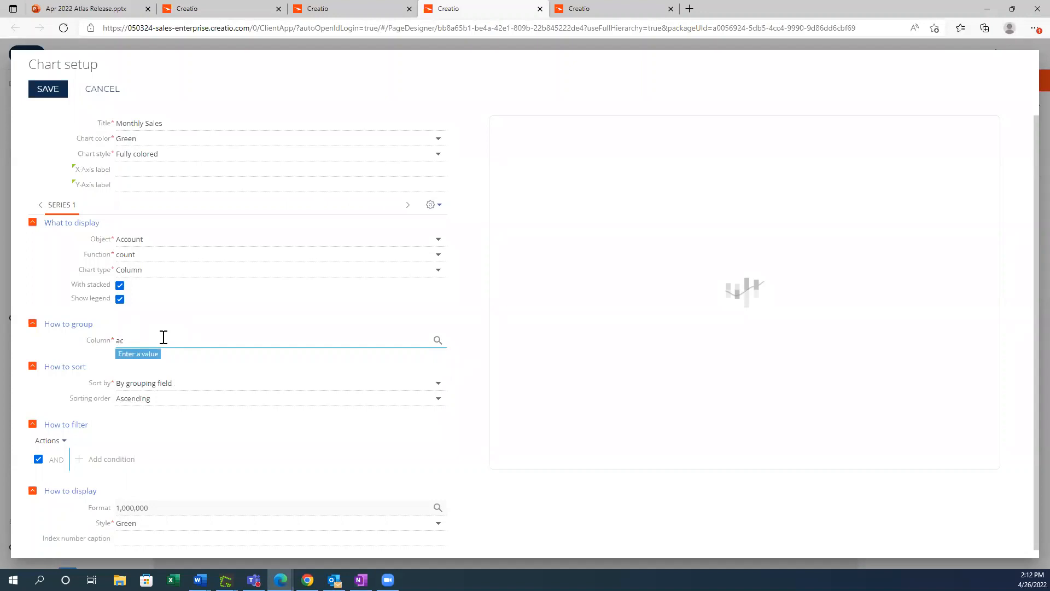
click(154, 354)
triple_click(157, 341)
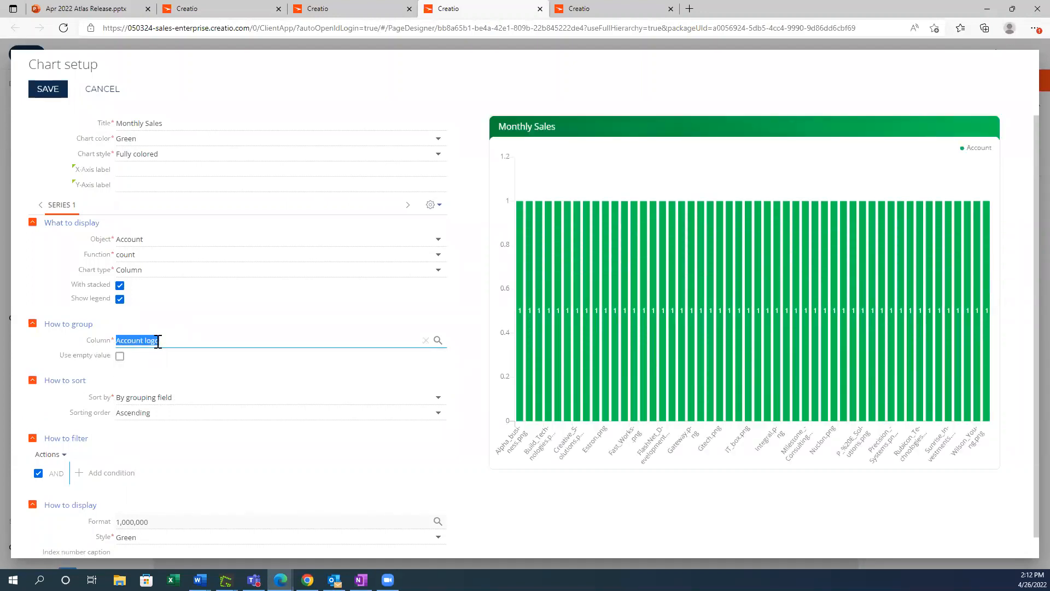
text(fun)
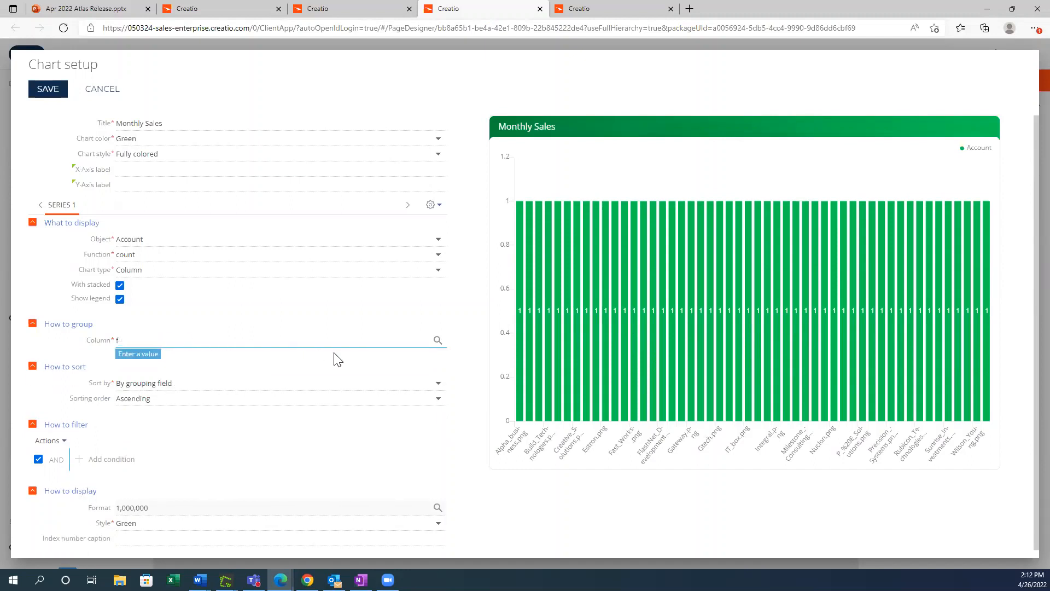
Step: Choose the Account object's "Created on" column as the grouping column of the Monthly Sales chart
click(437, 342)
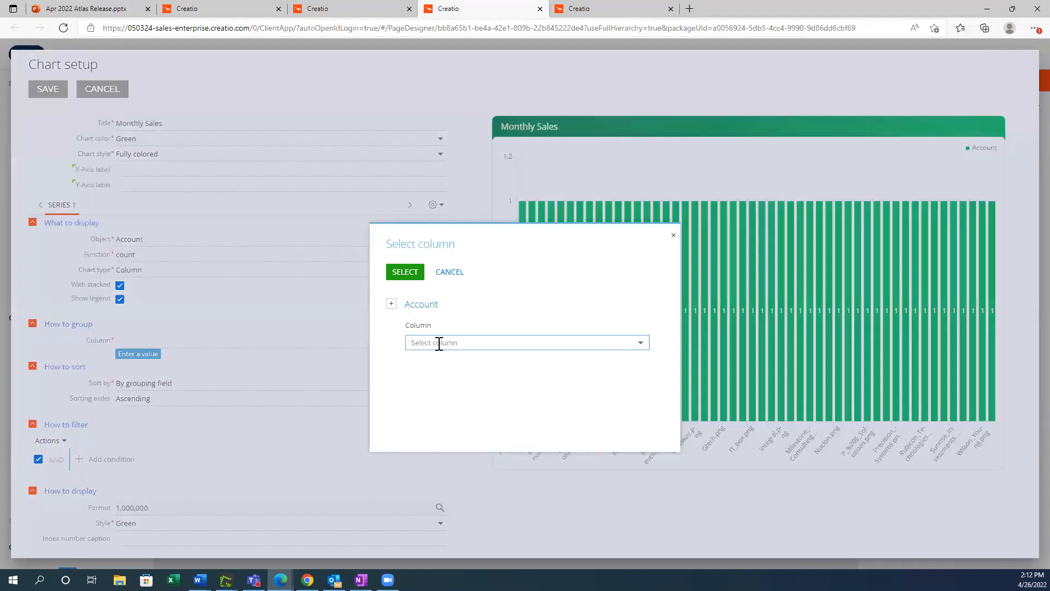
click(640, 342)
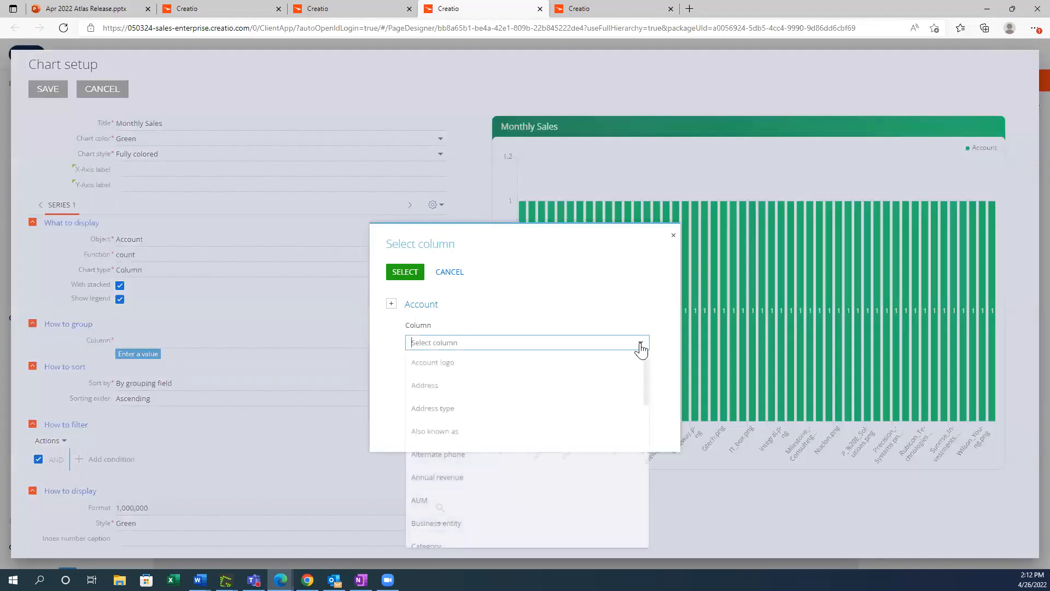
scroll(620, 419, down, 3)
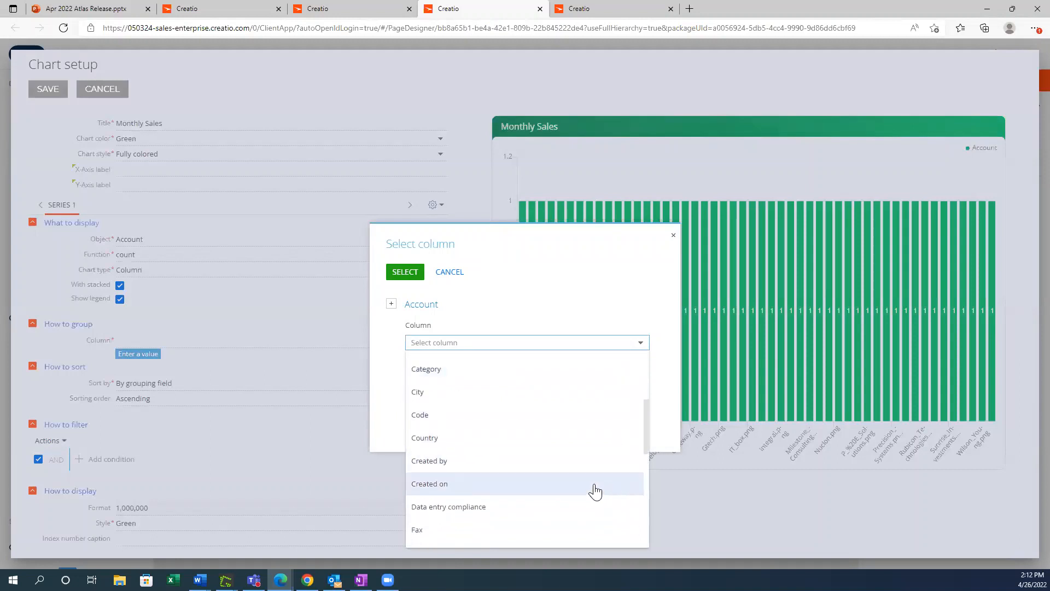
click(597, 489)
click(405, 271)
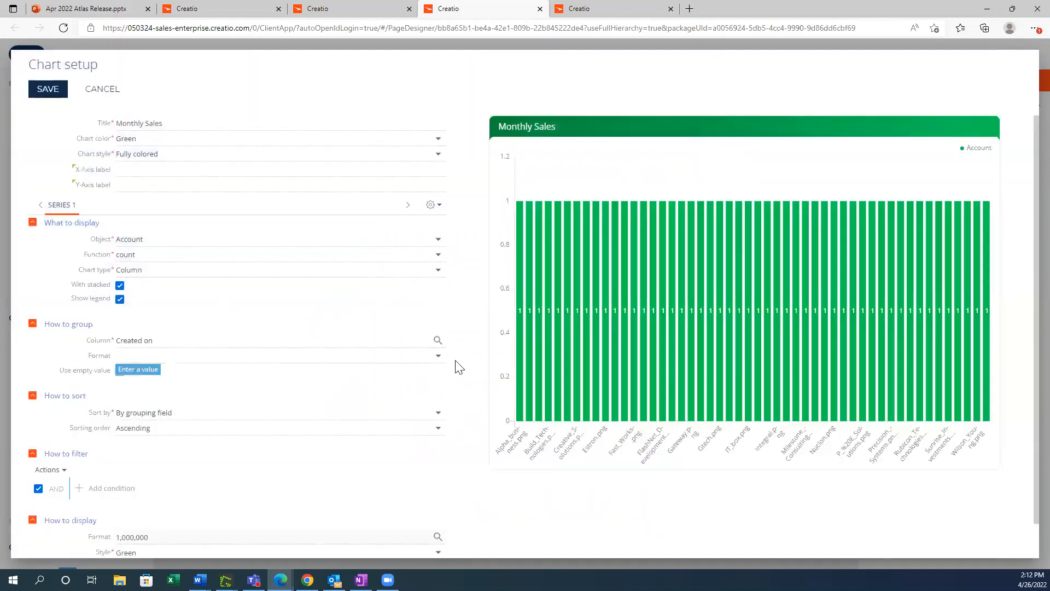
Step: Set the grouping format to "Month & year" and save the chart setup
click(437, 358)
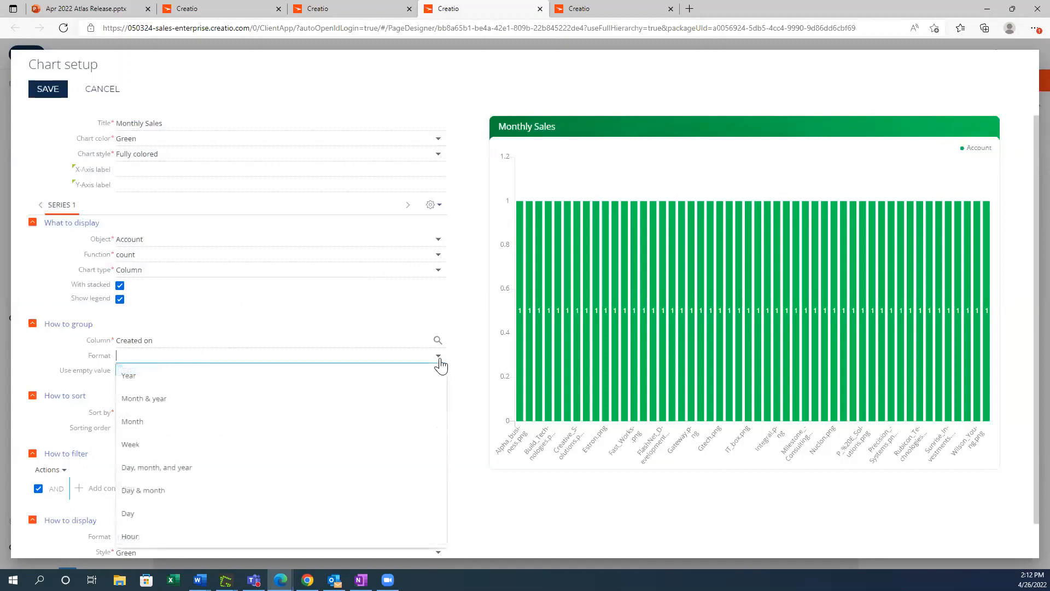
click(398, 405)
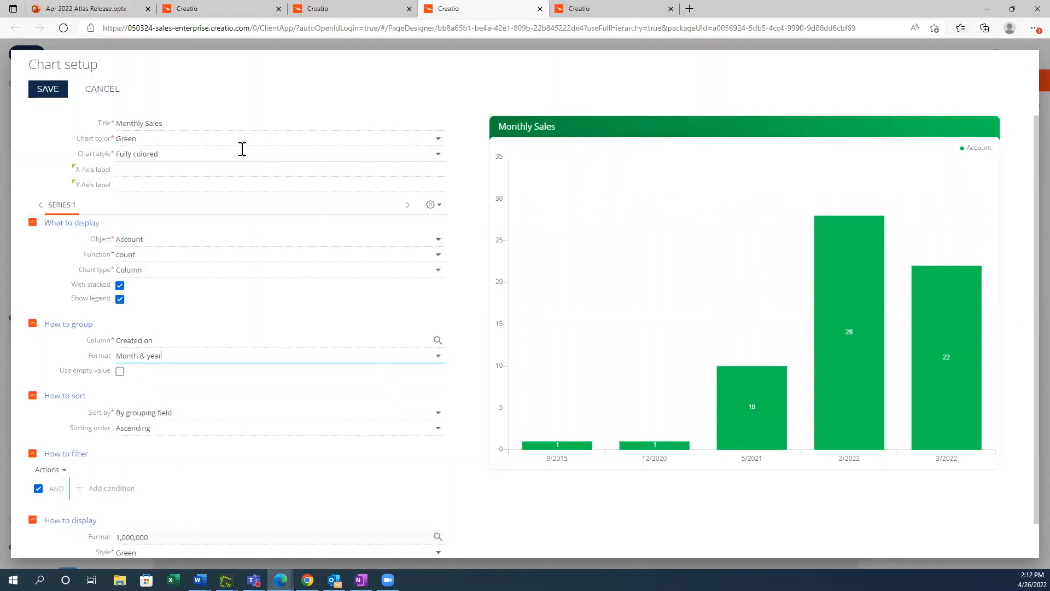
click(43, 90)
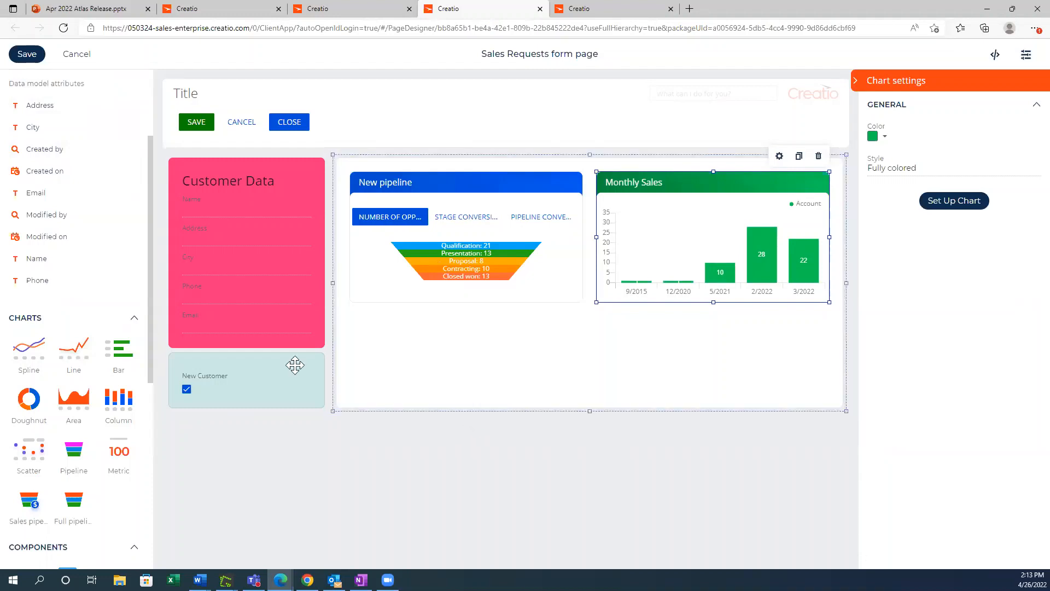
Step: Add a Tabs layout element directly below the New pipeline chart
scroll(112, 339, down, 5)
scroll(110, 335, down, 2)
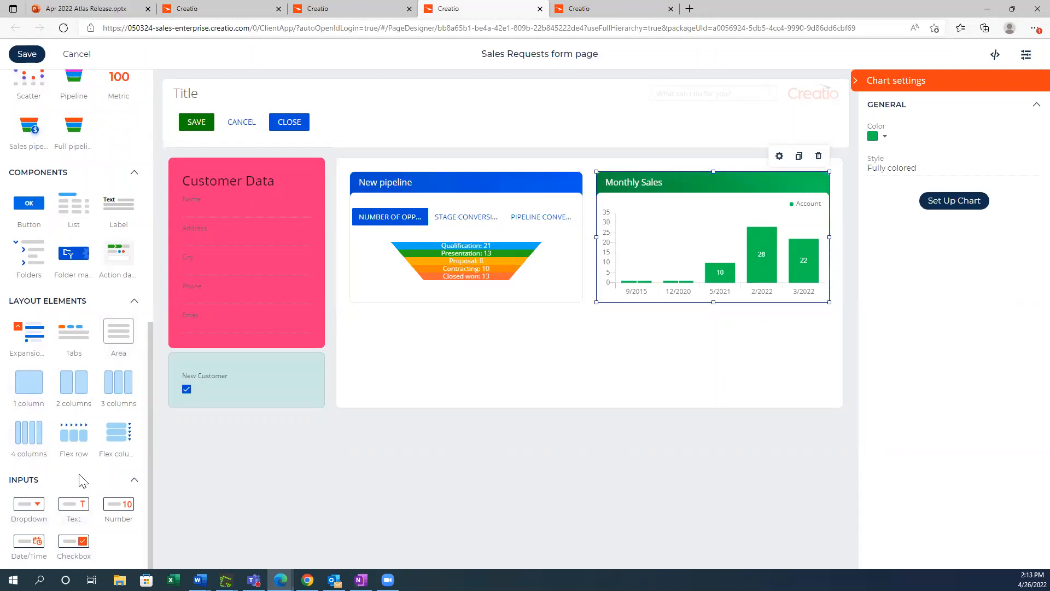
drag(68, 340, 384, 344)
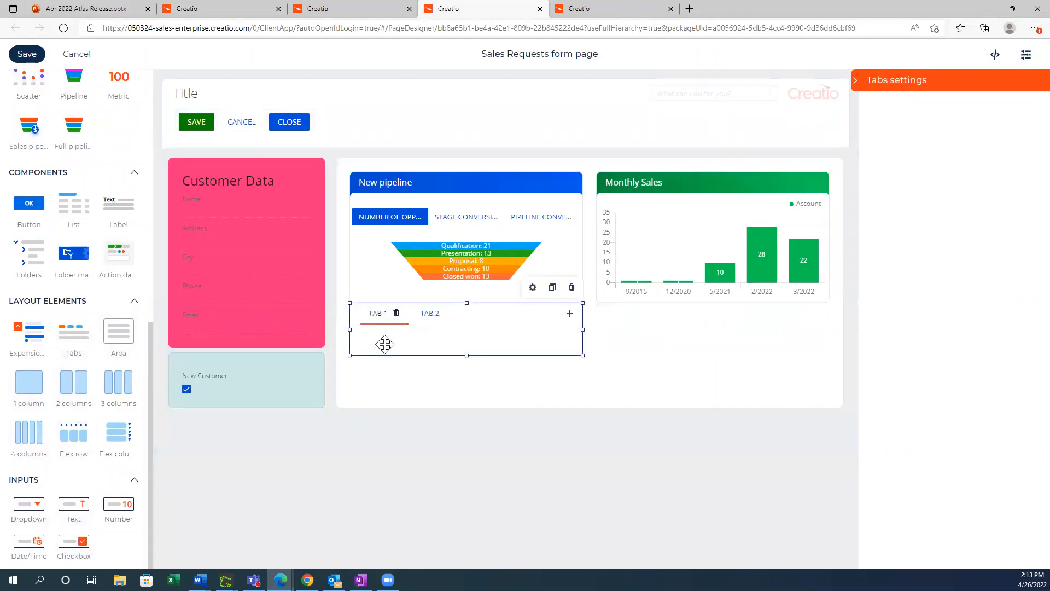
Step: Add an Expansion panel inside the first tab below the New pipeline chart and widen it to the tab's full width
drag(20, 346, 372, 368)
drag(372, 368, 372, 345)
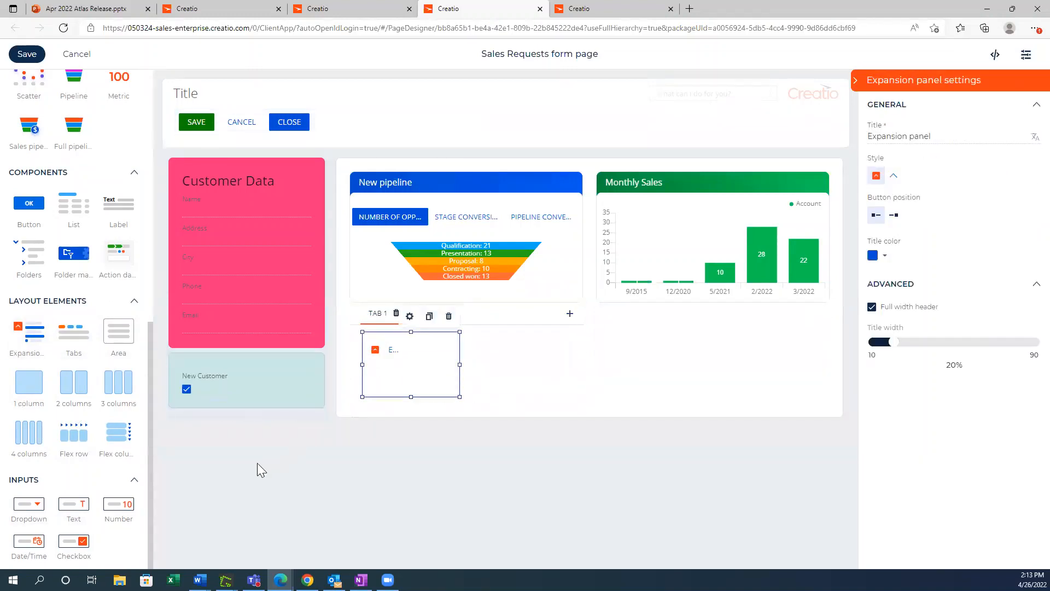
scroll(82, 421, up, 3)
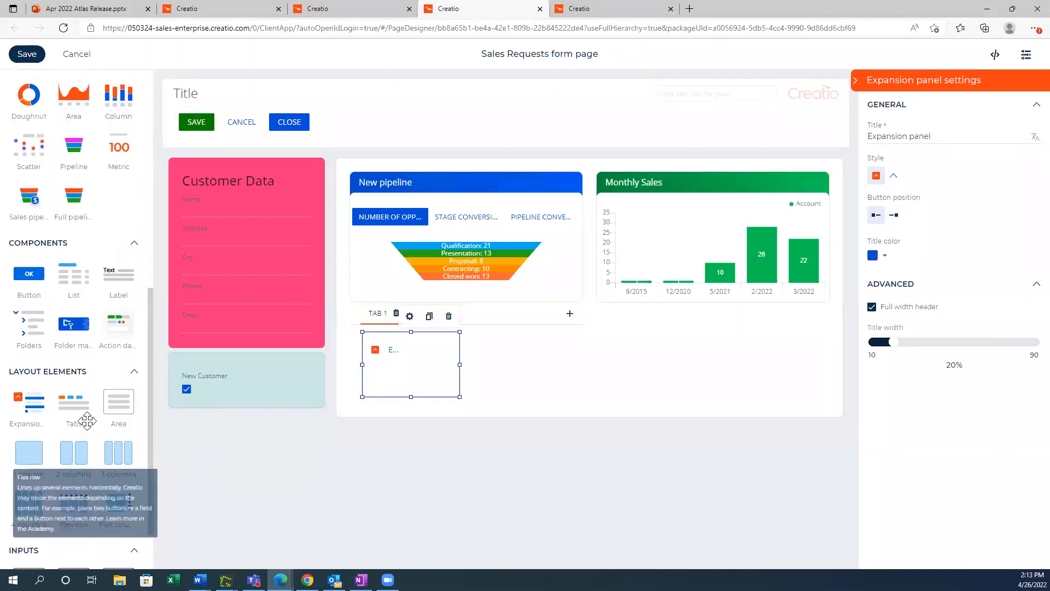
scroll(87, 421, up, 4)
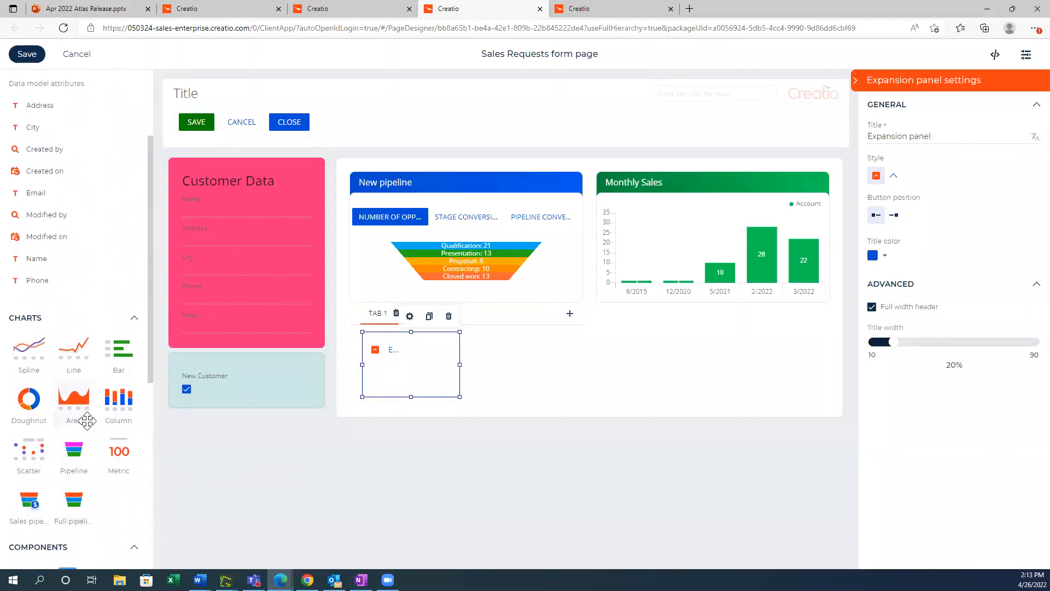
drag(459, 363, 503, 361)
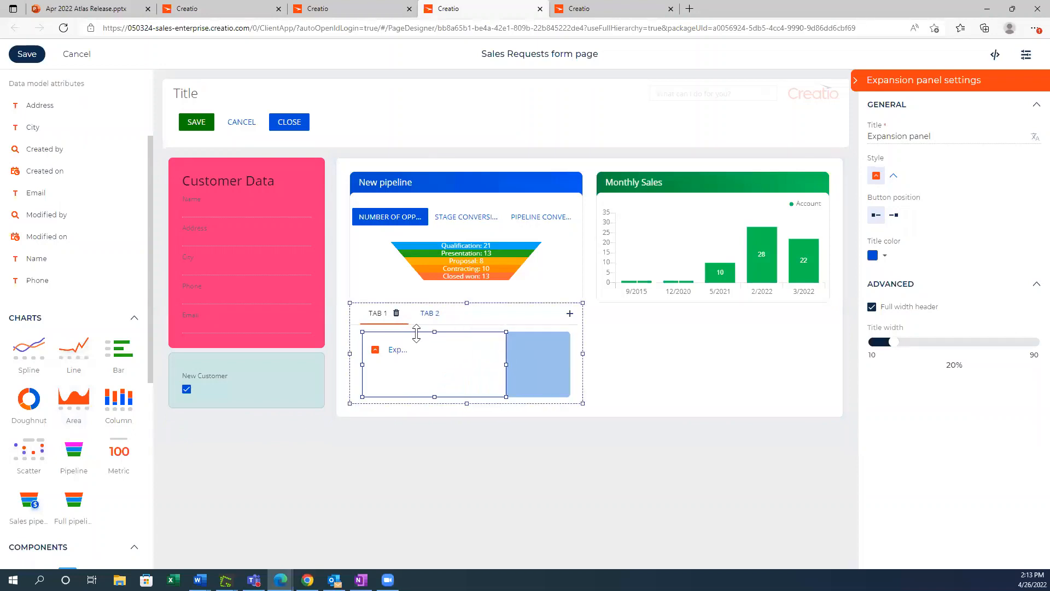
Step: Rename the first tab as CONTRACTS
double_click(375, 313)
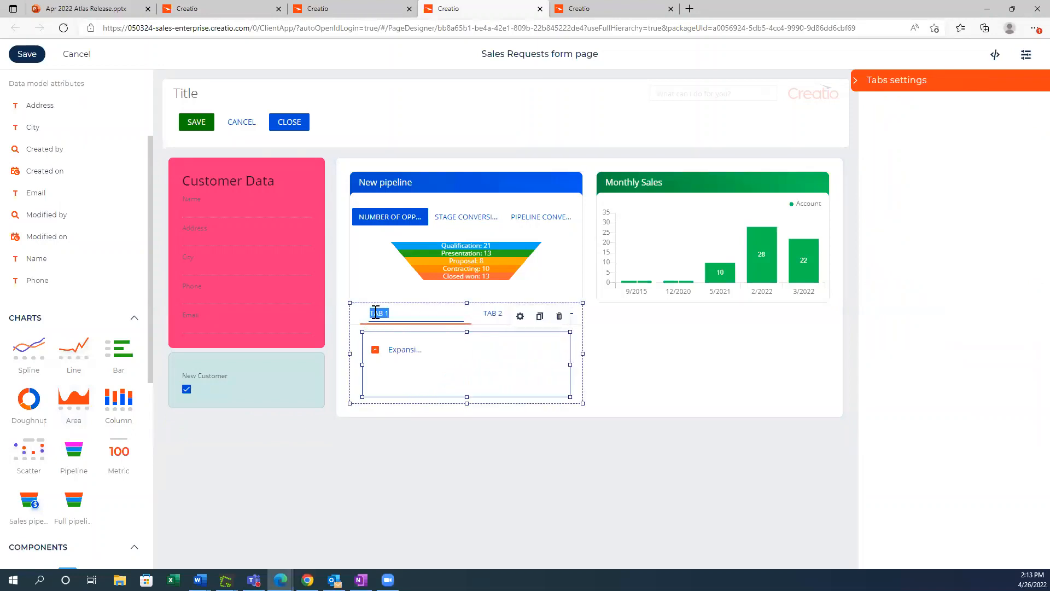
text(CONTRACTS)
click(494, 314)
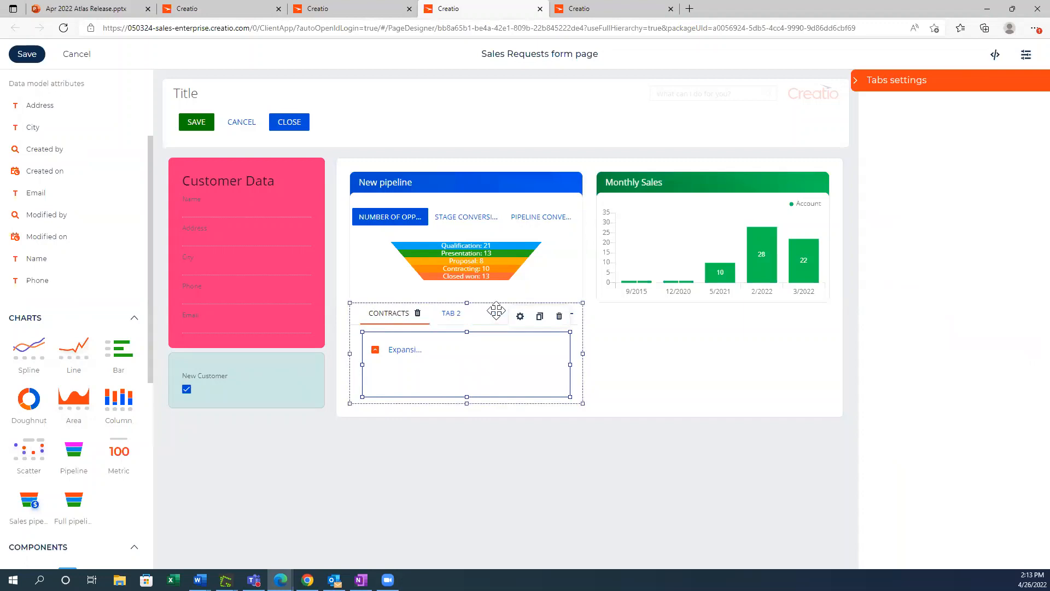
Step: Delete the TAB 2 tab and add a new tab named PAYMENTS in its place
click(456, 316)
click(454, 314)
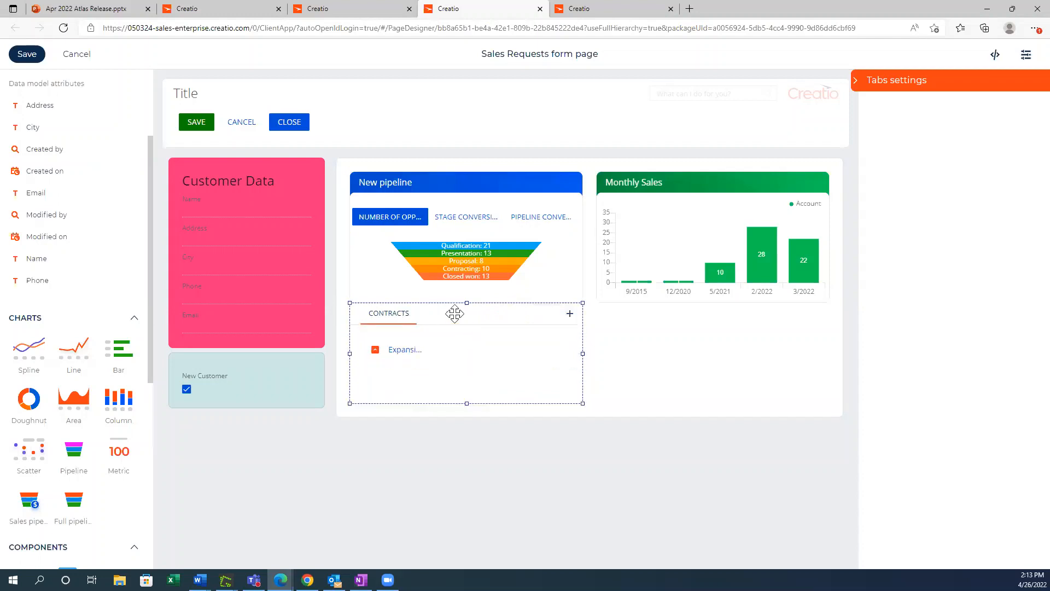
click(570, 313)
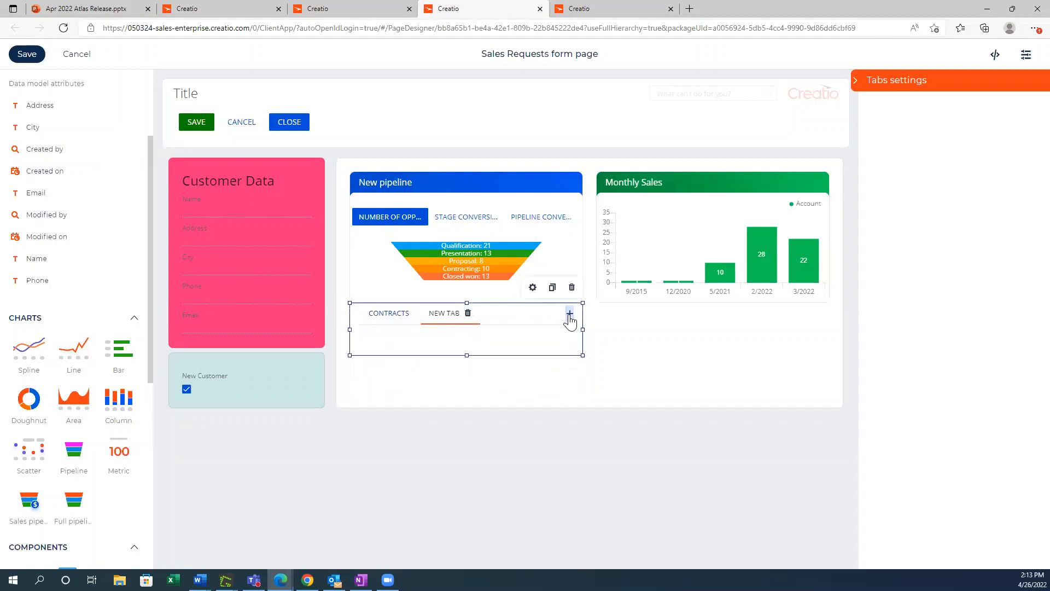
double_click(440, 313)
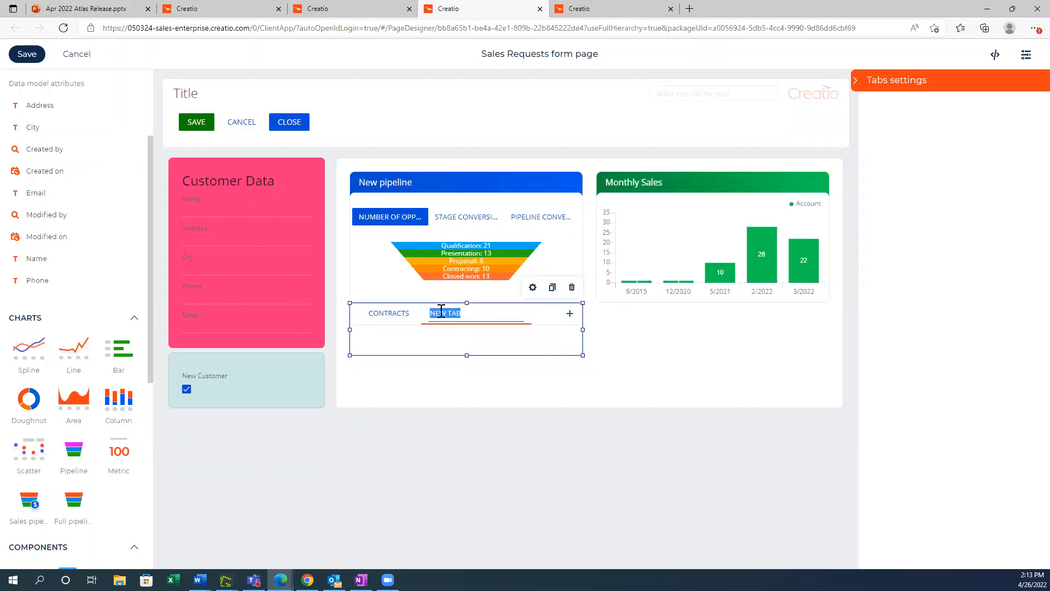
text(PAYMENTS)
click(438, 373)
click(398, 346)
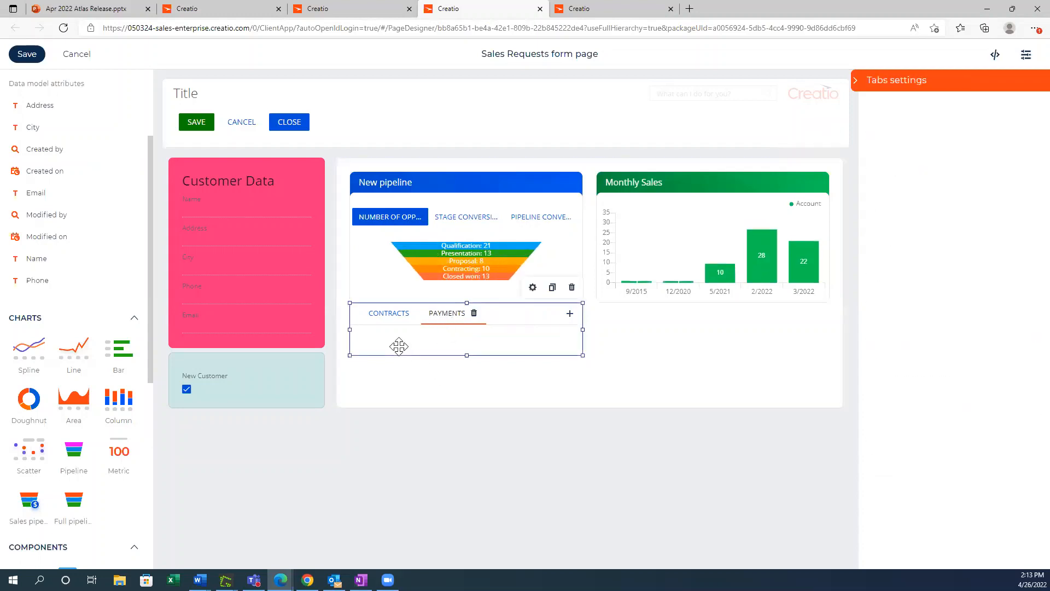
Step: Add an Expansion panel directly below the Contracts and Payments tabs and title it "Annual Contracts"
scroll(35, 335, down, 5)
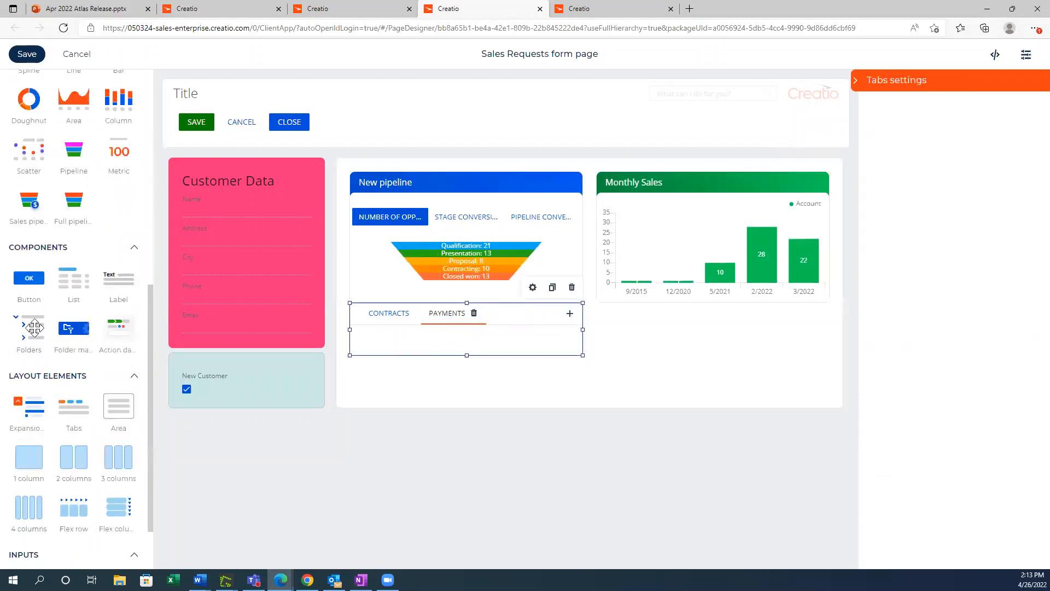
drag(30, 406, 370, 370)
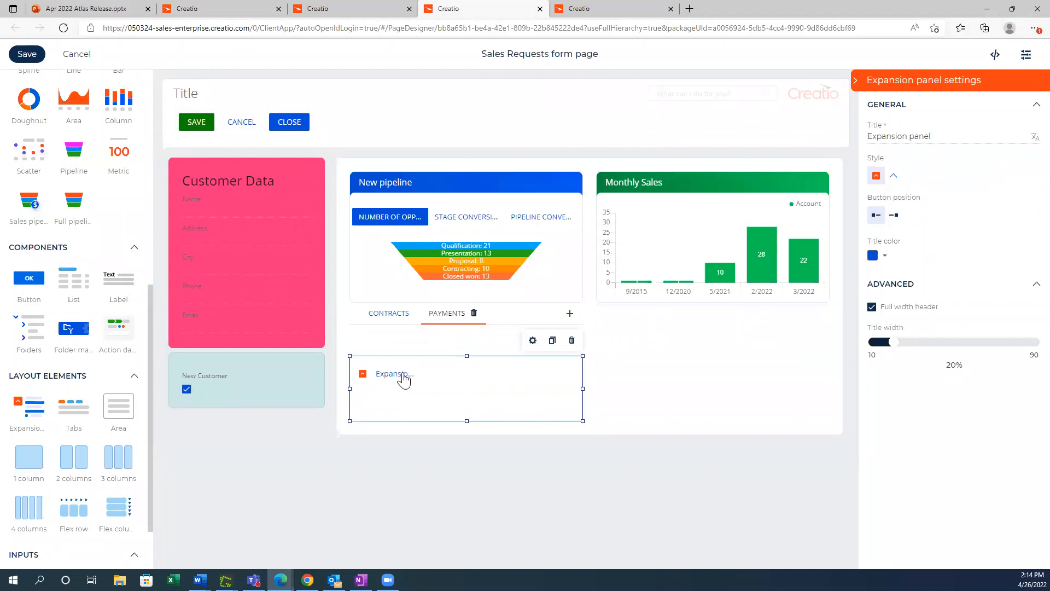
click(403, 377)
drag(916, 136, 873, 137)
key(BackSpace)
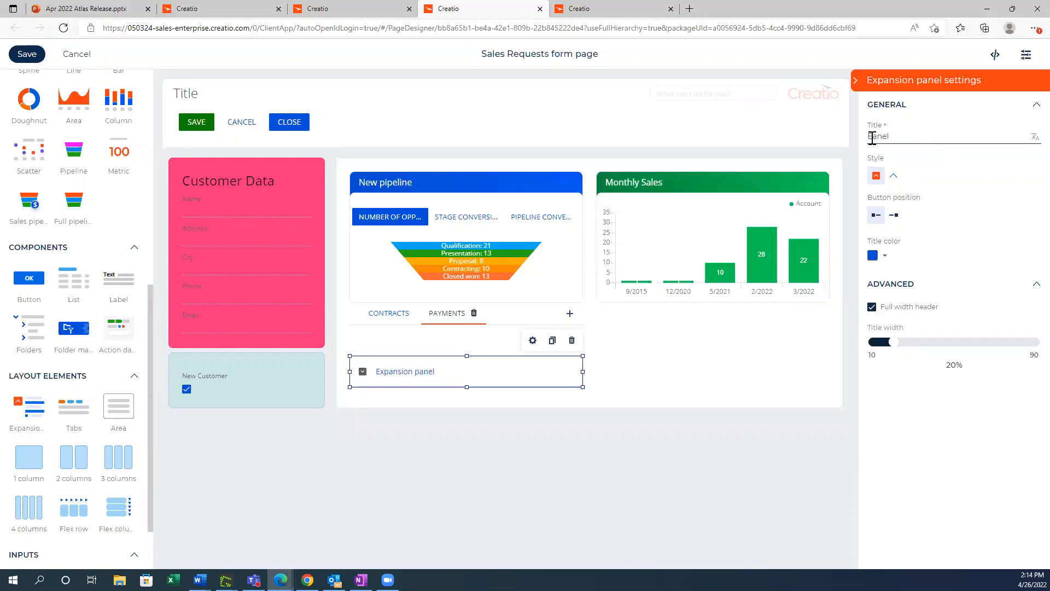
double_click(873, 138)
text(Annual Contracts)
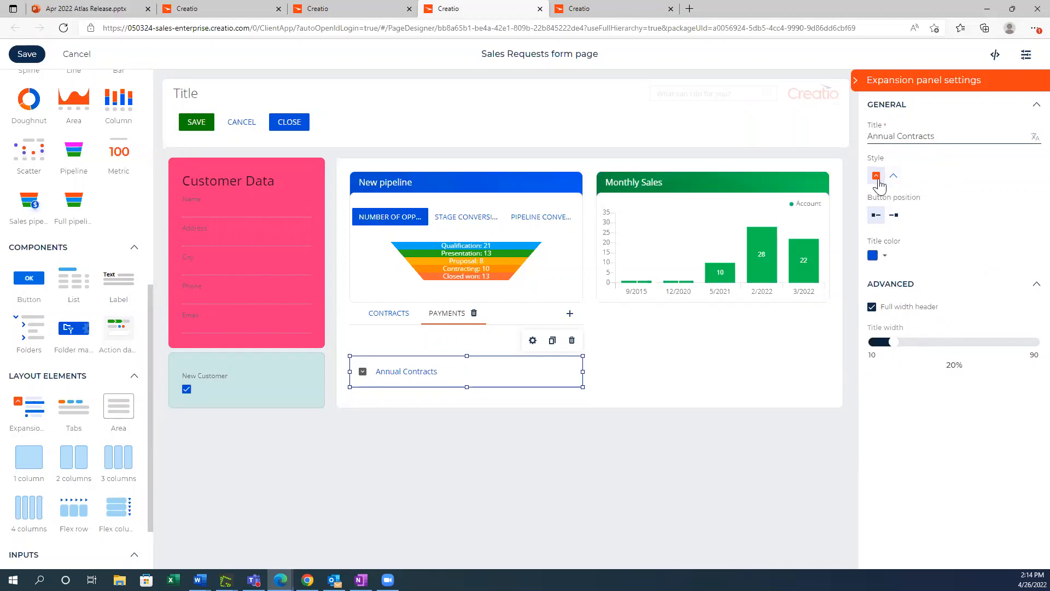
Step: Keep the boxed-arrow style for the Annual Contracts panel and save the form page
click(892, 177)
click(877, 176)
click(670, 390)
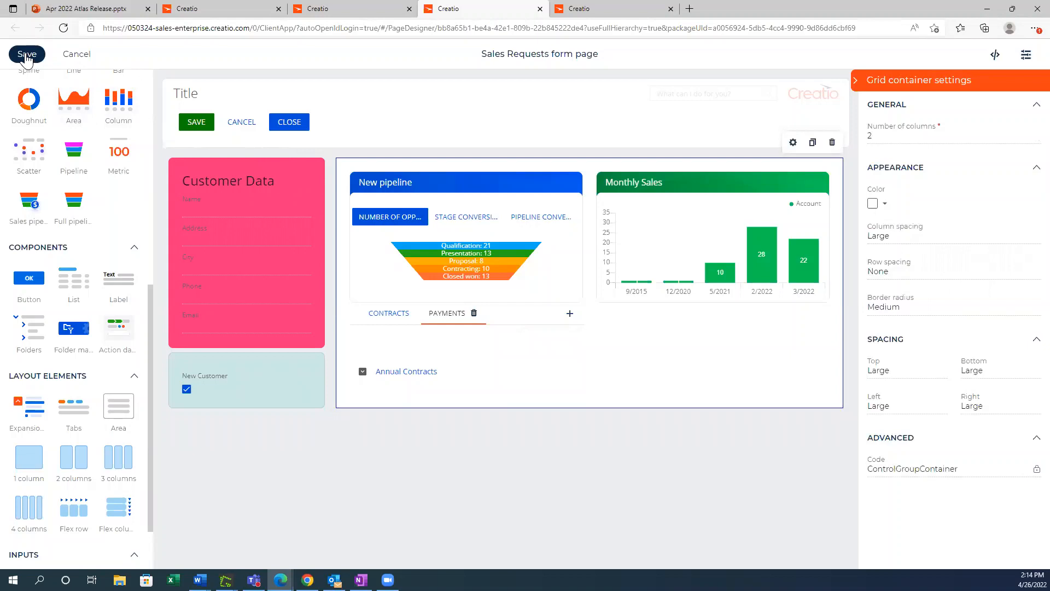
click(25, 55)
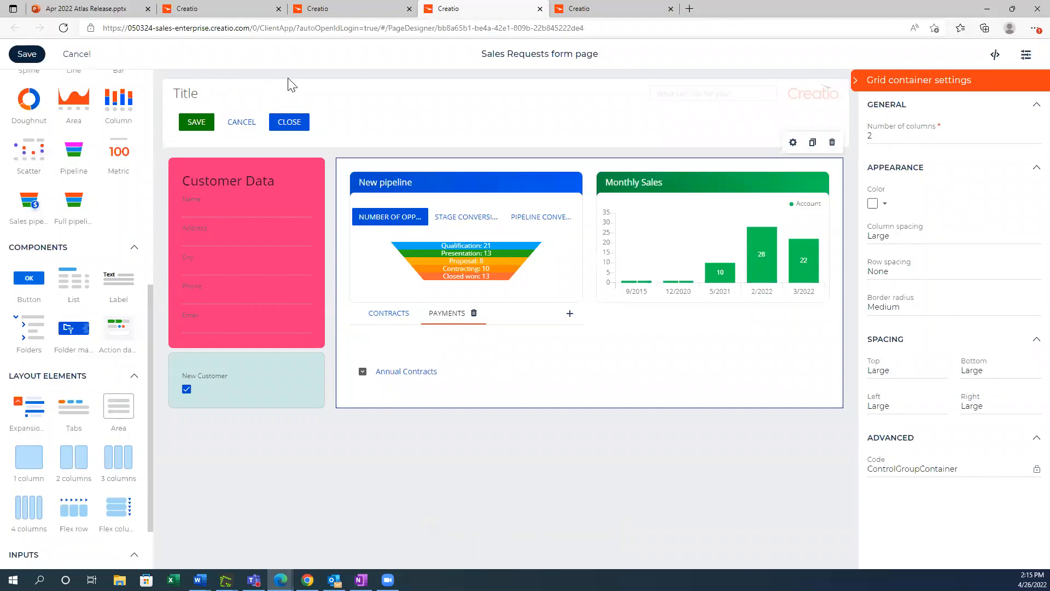
Step: Switch to the running application's My applications workplace, reload the page and open the Sales Requests section
click(201, 11)
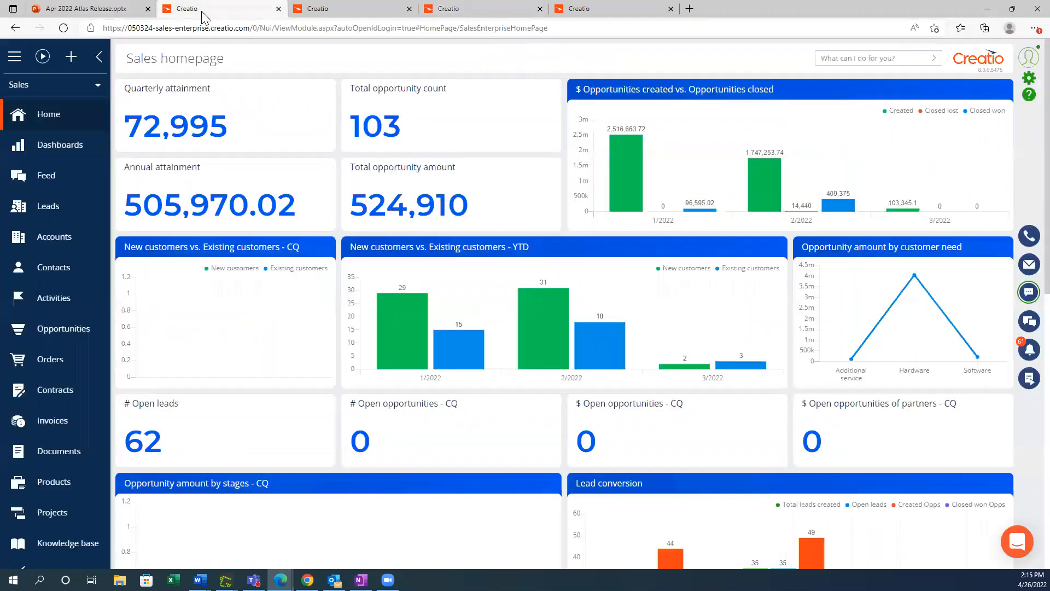
click(97, 90)
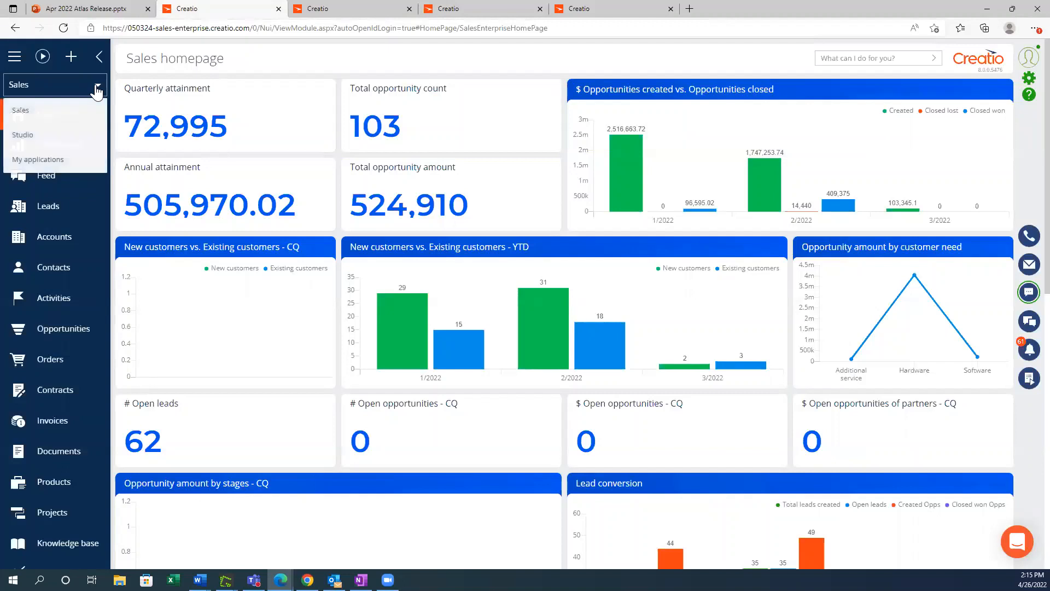
click(45, 157)
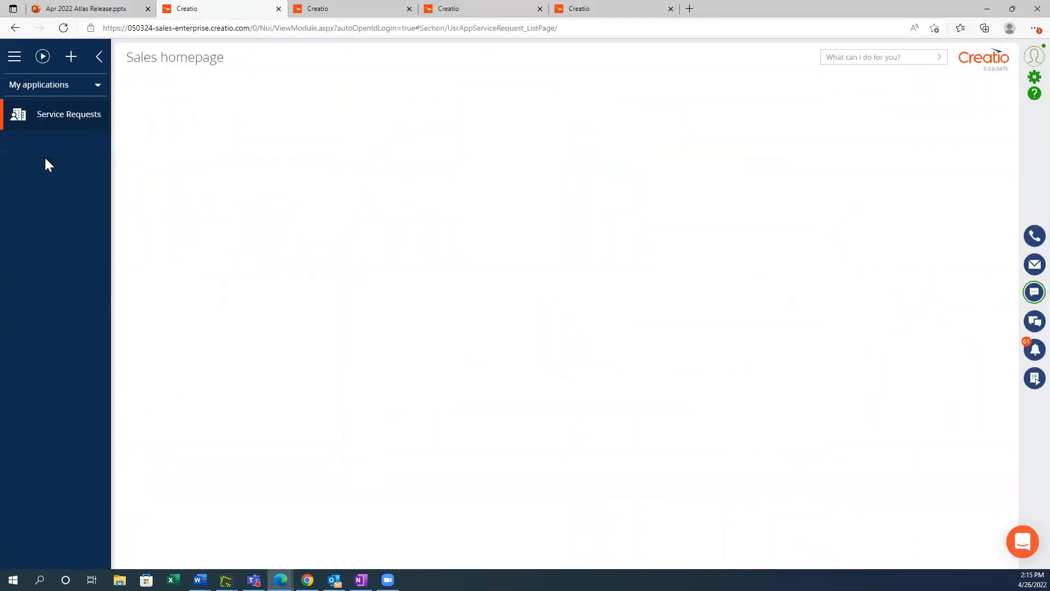
click(62, 32)
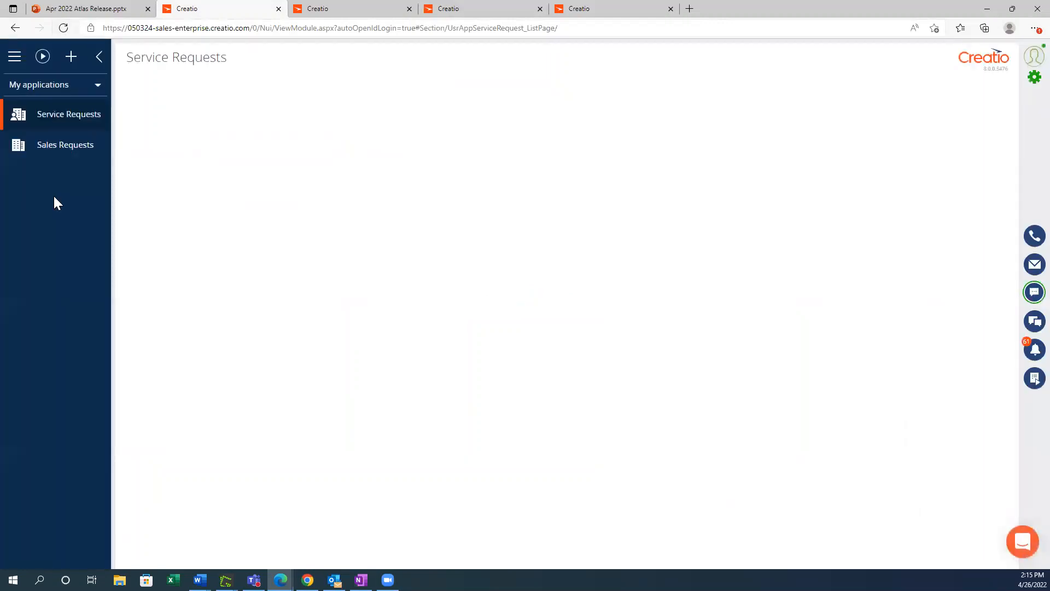
click(64, 146)
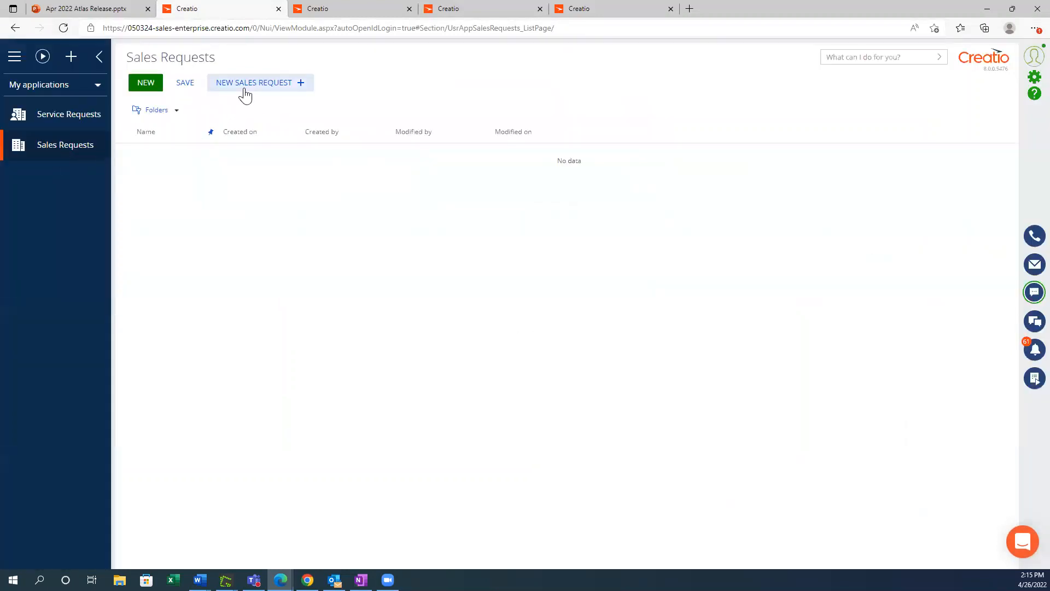
Step: Test the New Sales Request action on the list page and cancel the new contract record
click(288, 90)
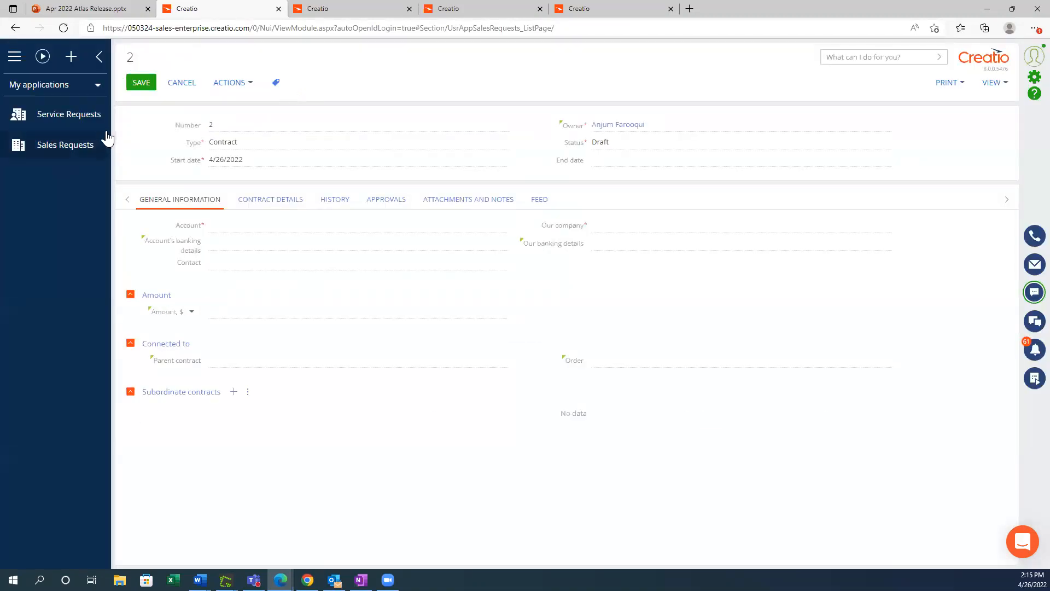
click(181, 83)
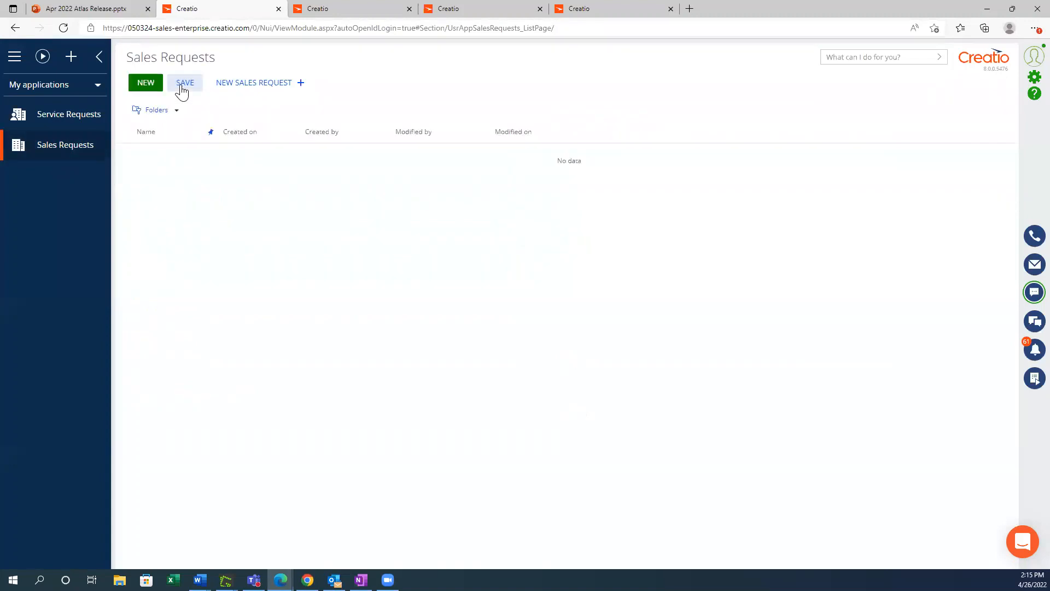
Step: Start a new Sales Requests record to view the designed form page with its charts and tabs
click(143, 83)
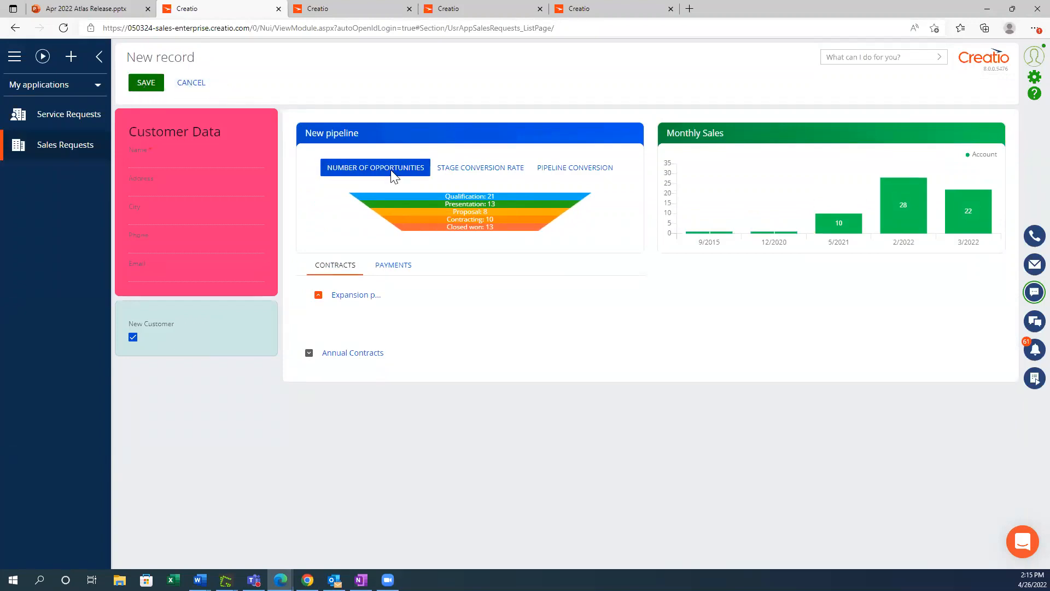
click(294, 14)
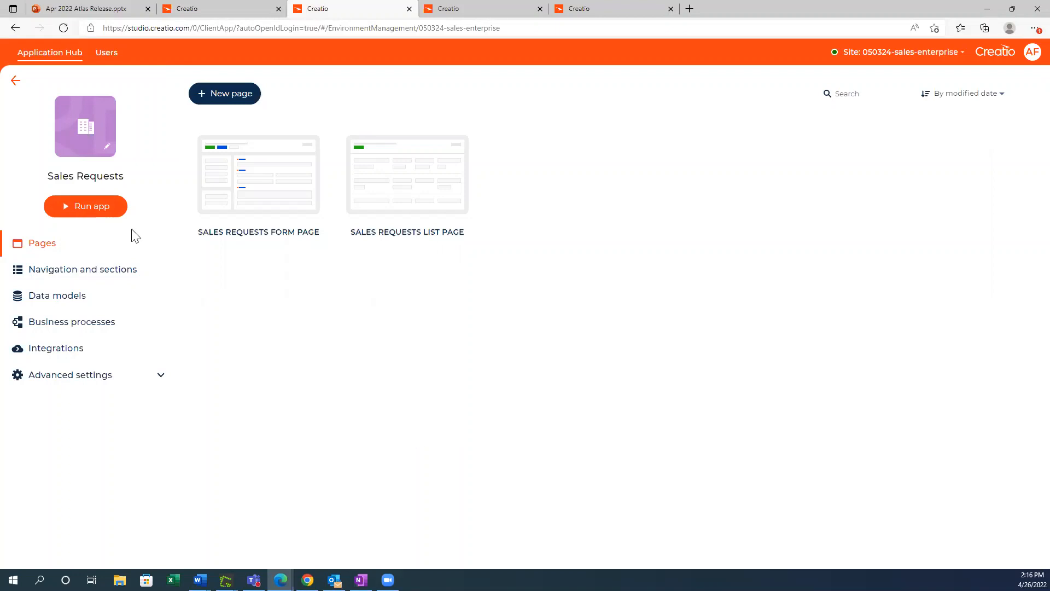
click(183, 10)
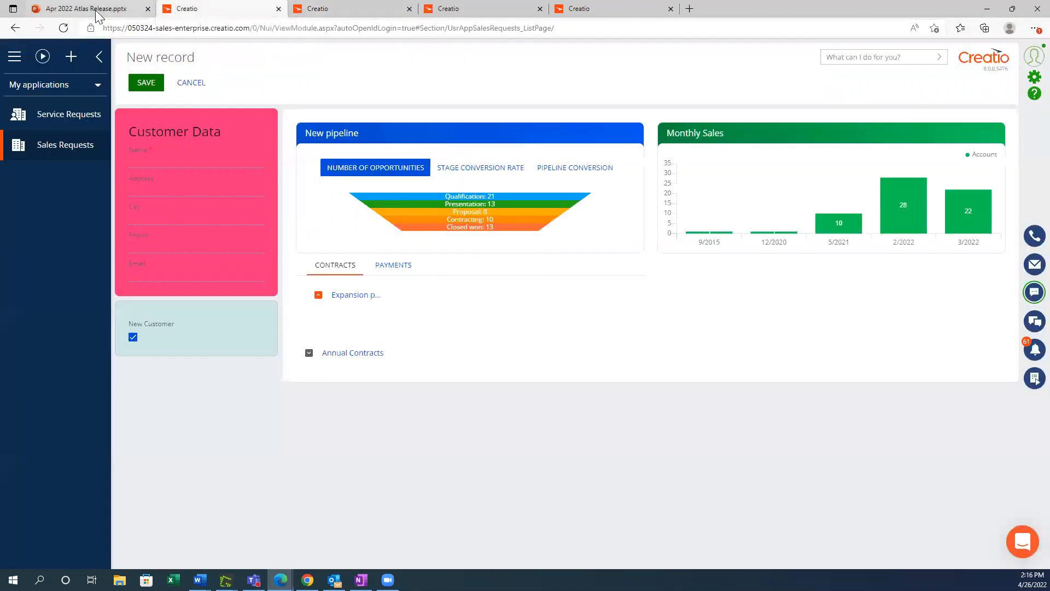